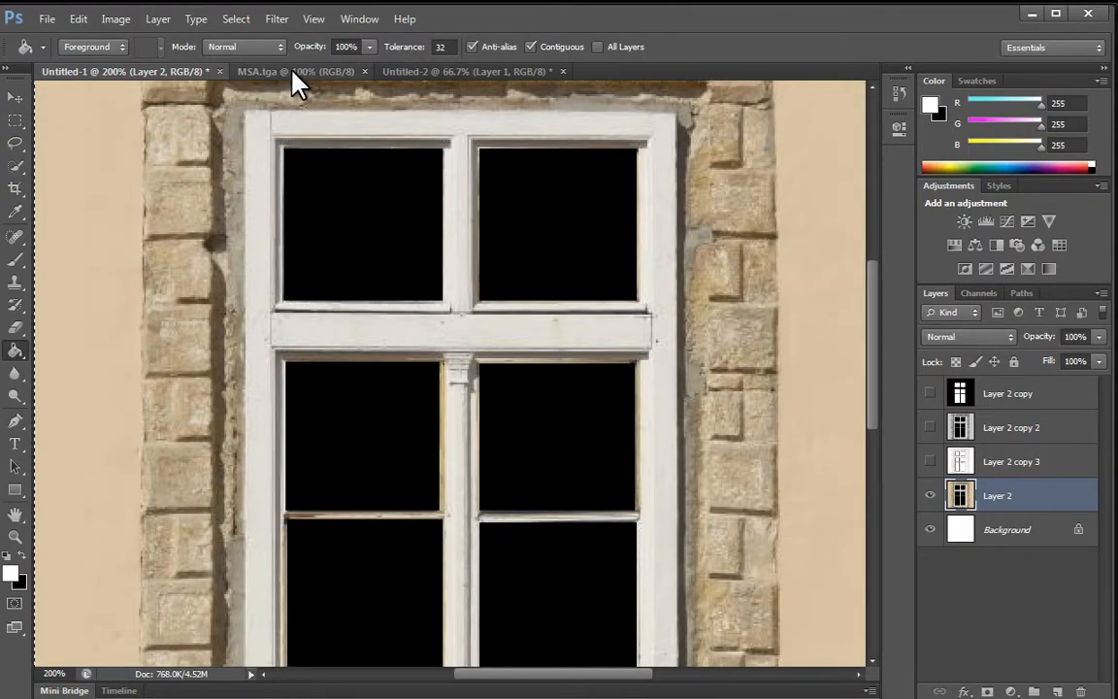
- Switch to the MSA.tga document and view its Red, Green and Blue channels individually, ending on the RGB composite
click(292, 71)
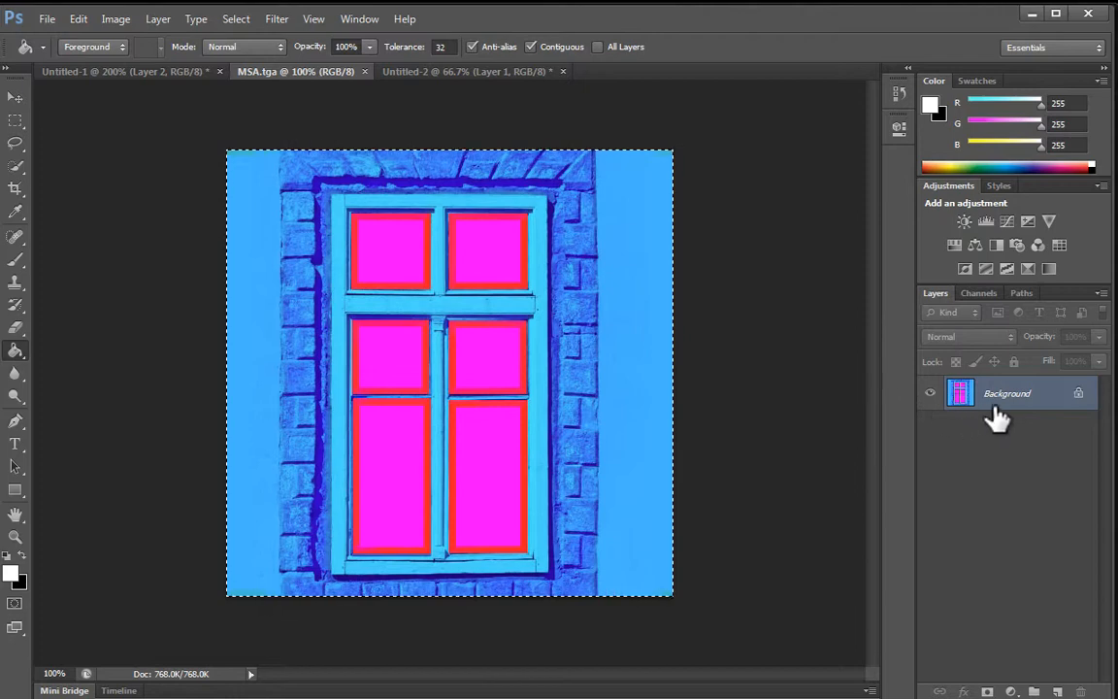
click(967, 292)
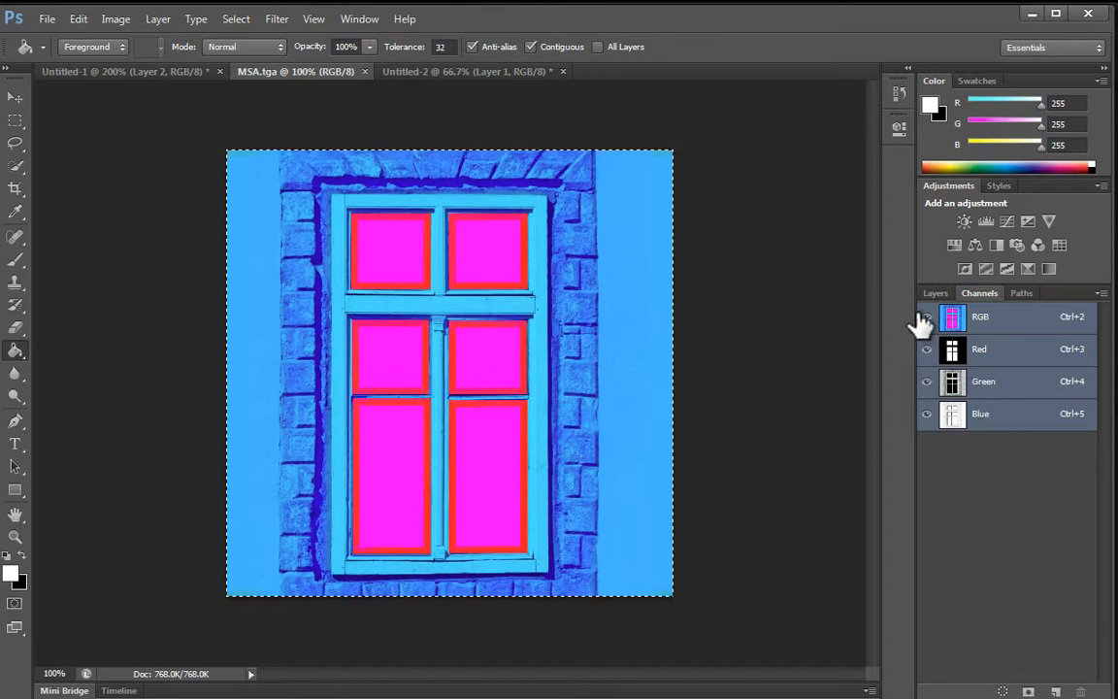
click(972, 349)
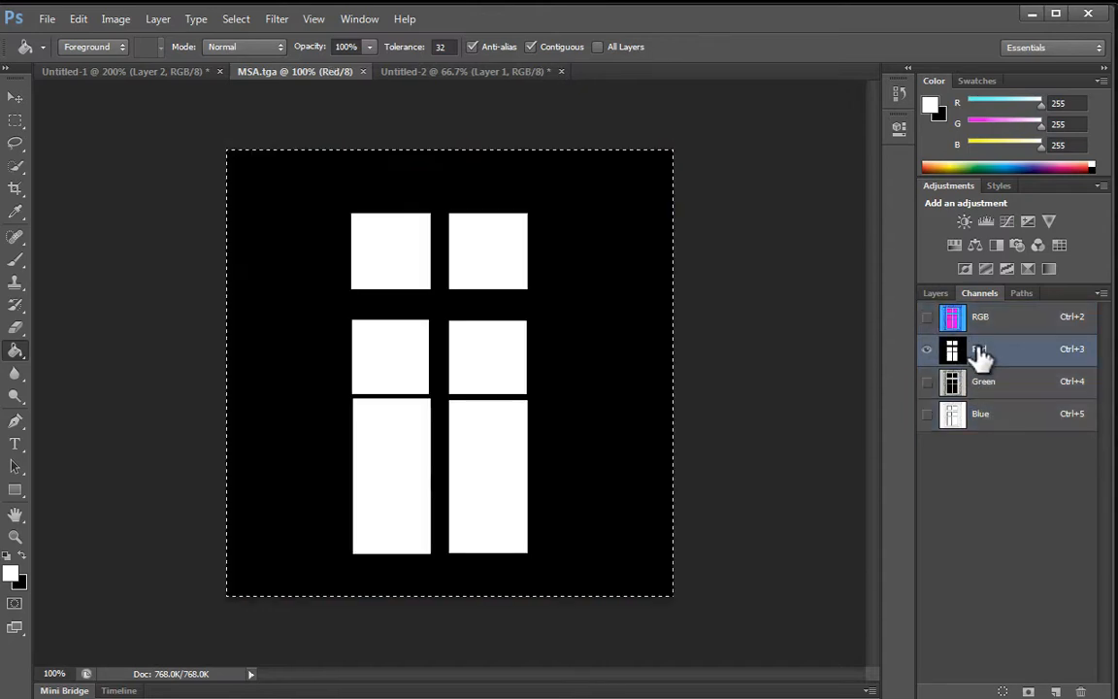
click(1006, 389)
click(990, 425)
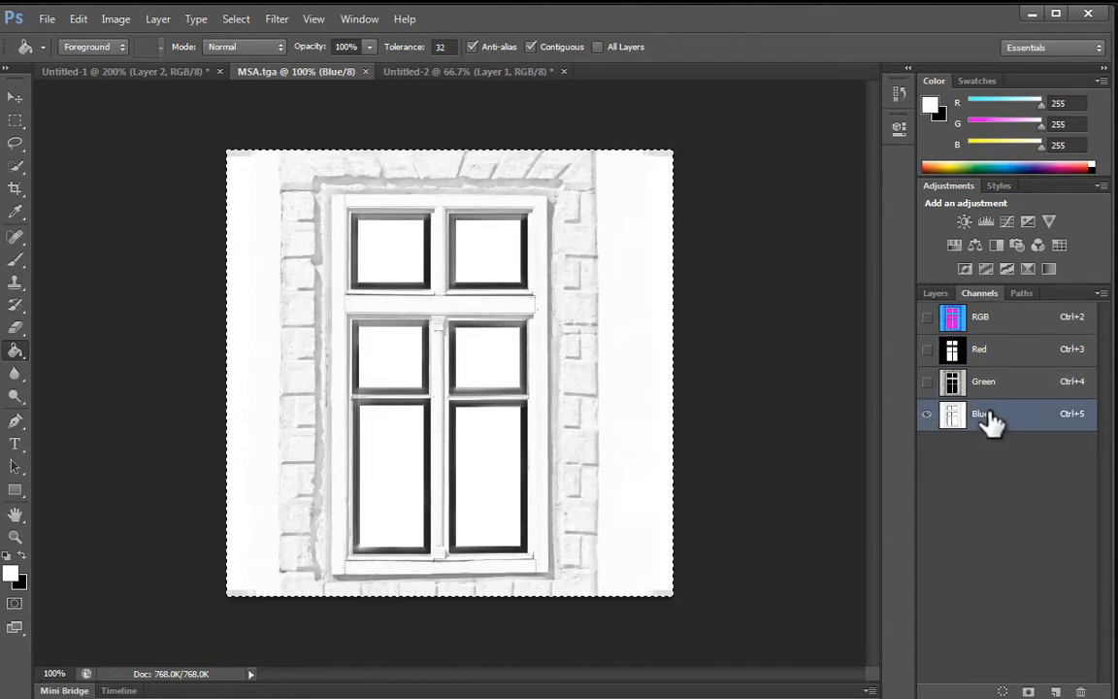
click(979, 320)
- Convert the locked Background of MSA.tga into a regular layer named Layer 0
click(940, 295)
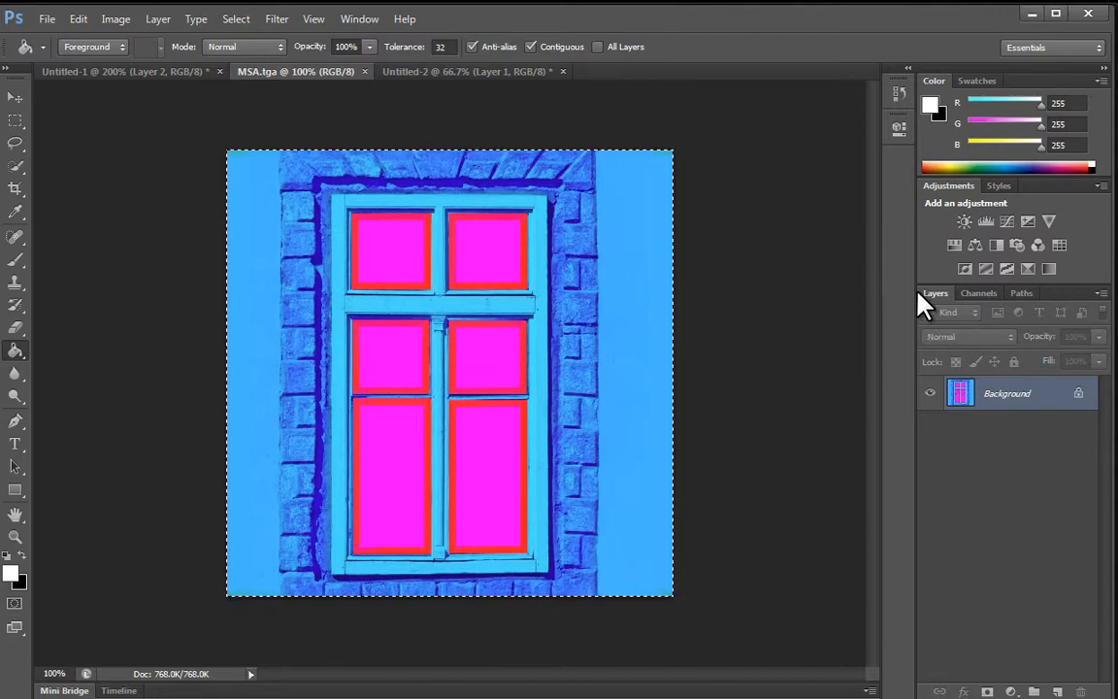
double_click(1013, 395)
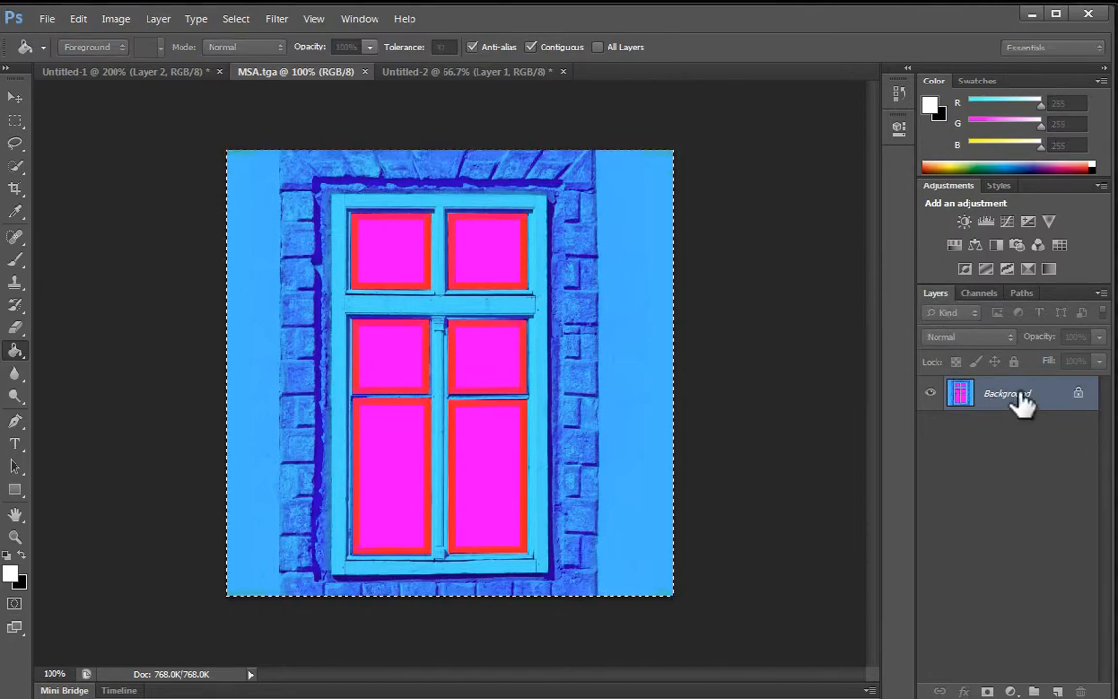
click(878, 287)
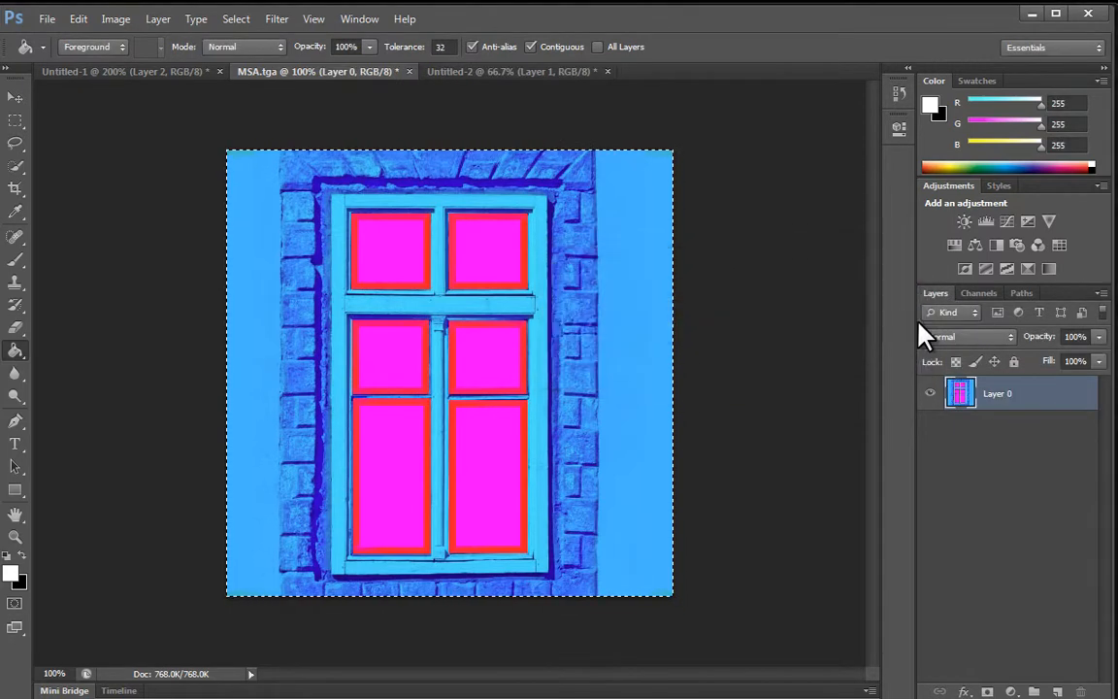
- Inspect the separate grayscale channels of the converted layer, finishing with the Red window-glass mask
click(978, 293)
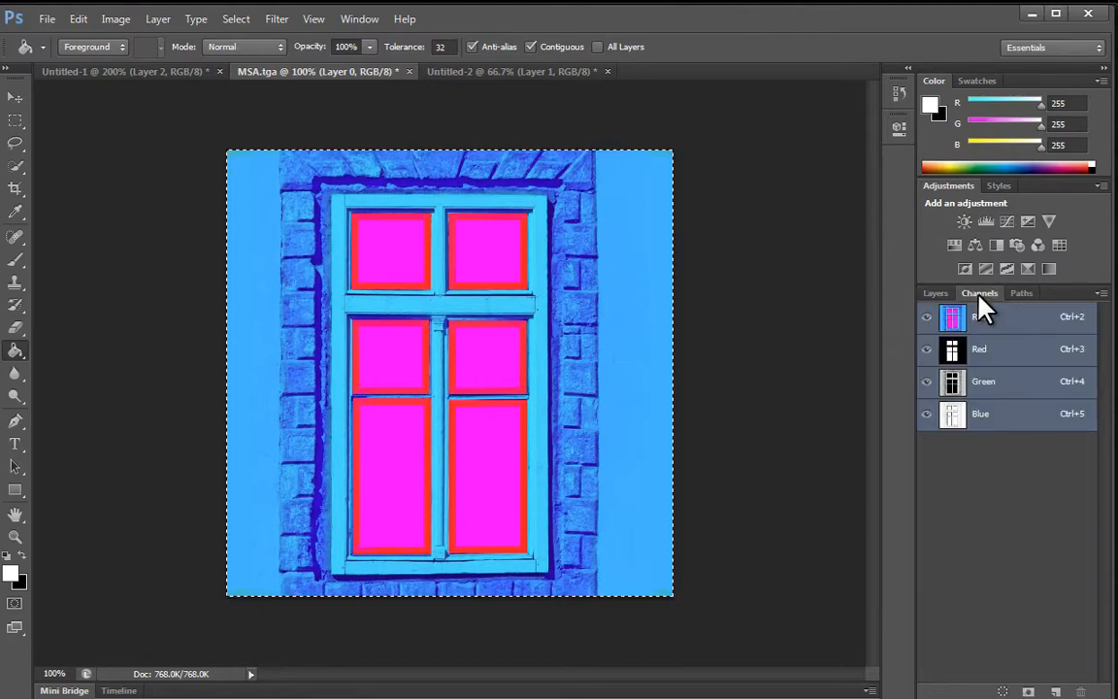
click(985, 354)
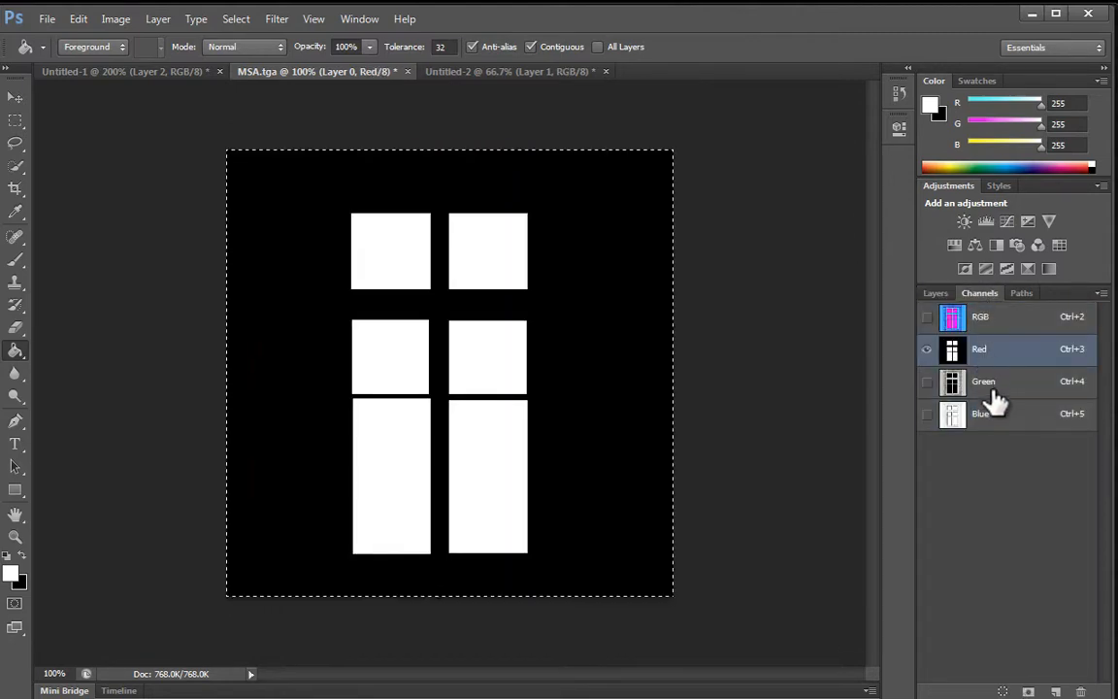
click(990, 388)
click(985, 419)
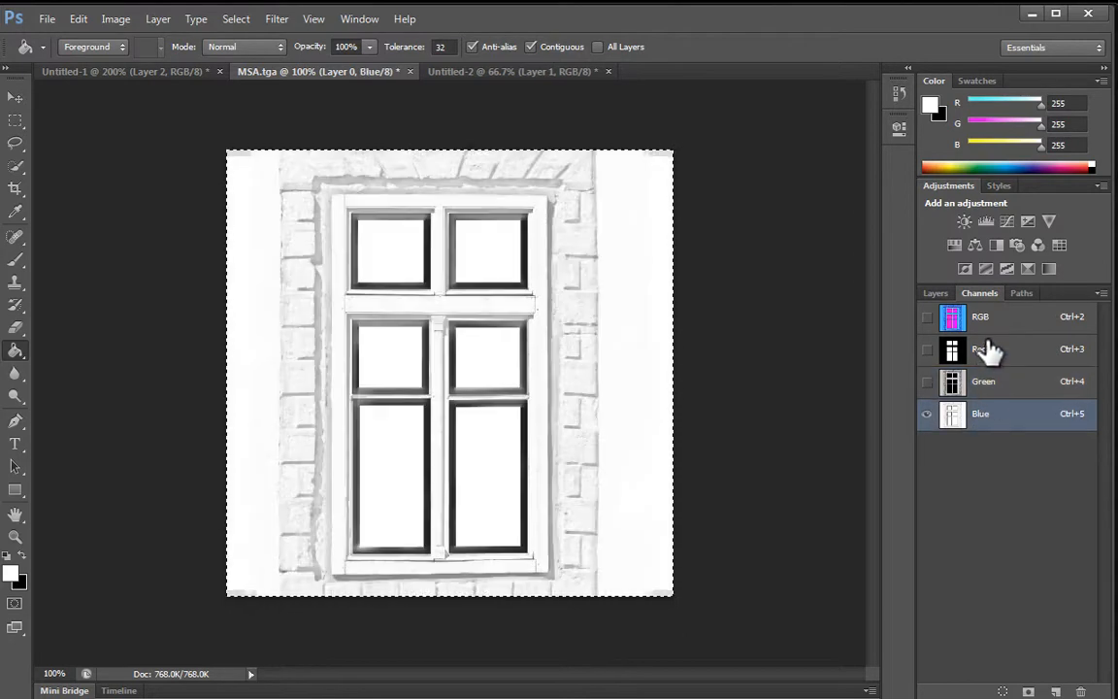
click(985, 359)
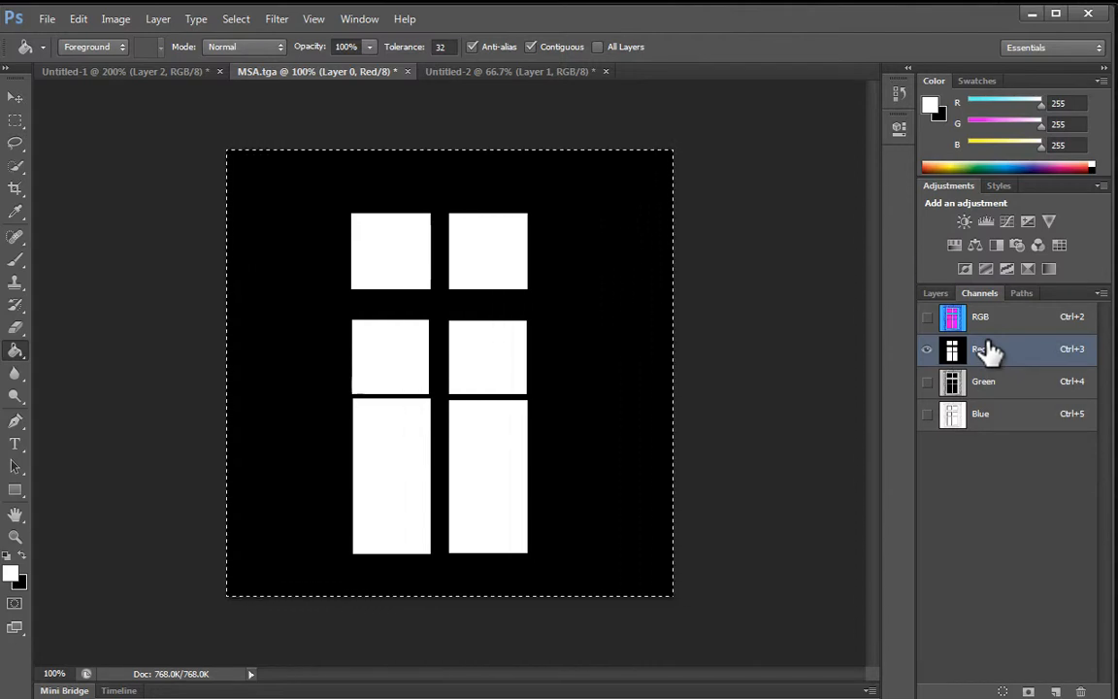
click(927, 349)
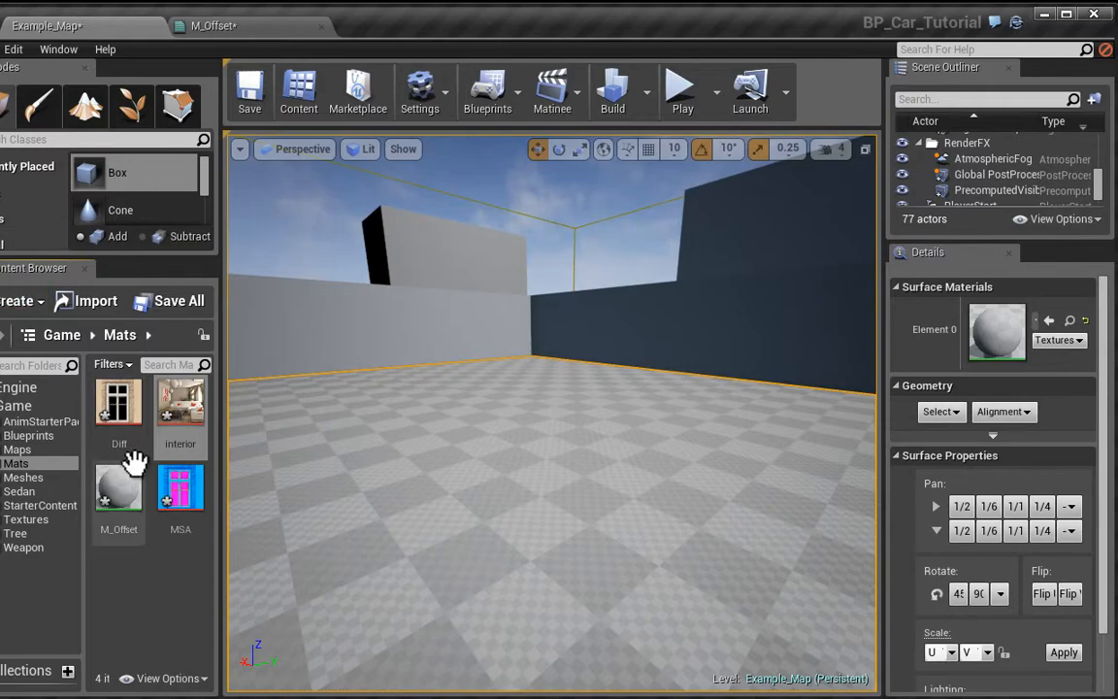
- Switch to Unreal Editor, open the M_Offset material and examine its node graph and window preview from an angle
double_click(117, 490)
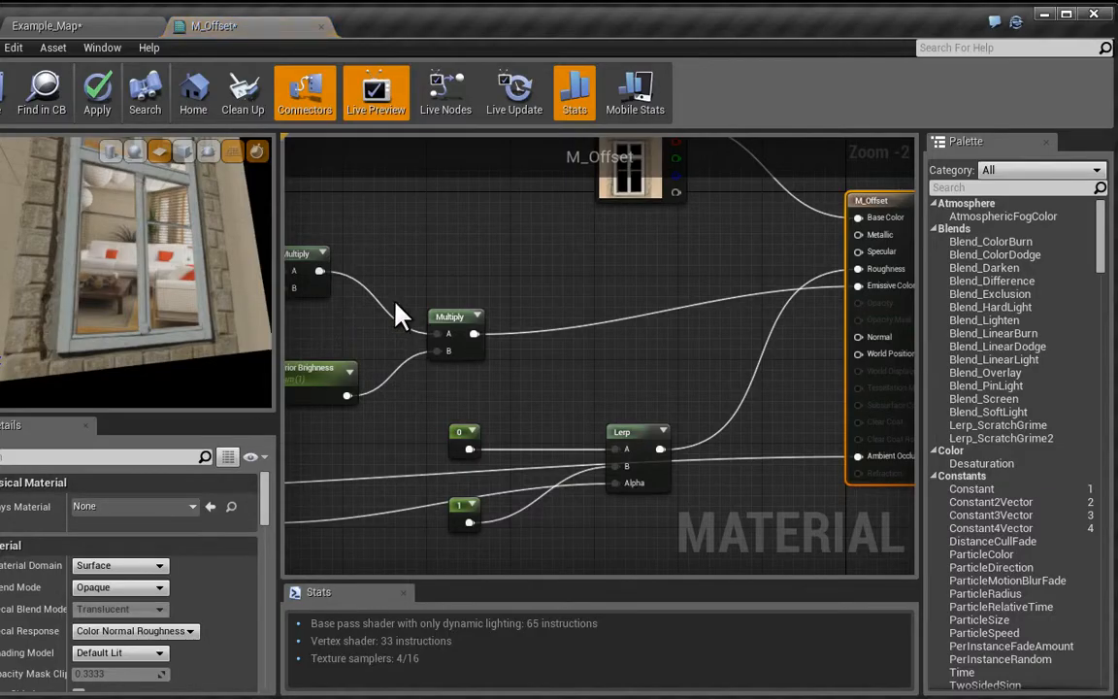
scroll(601, 310, down, 3)
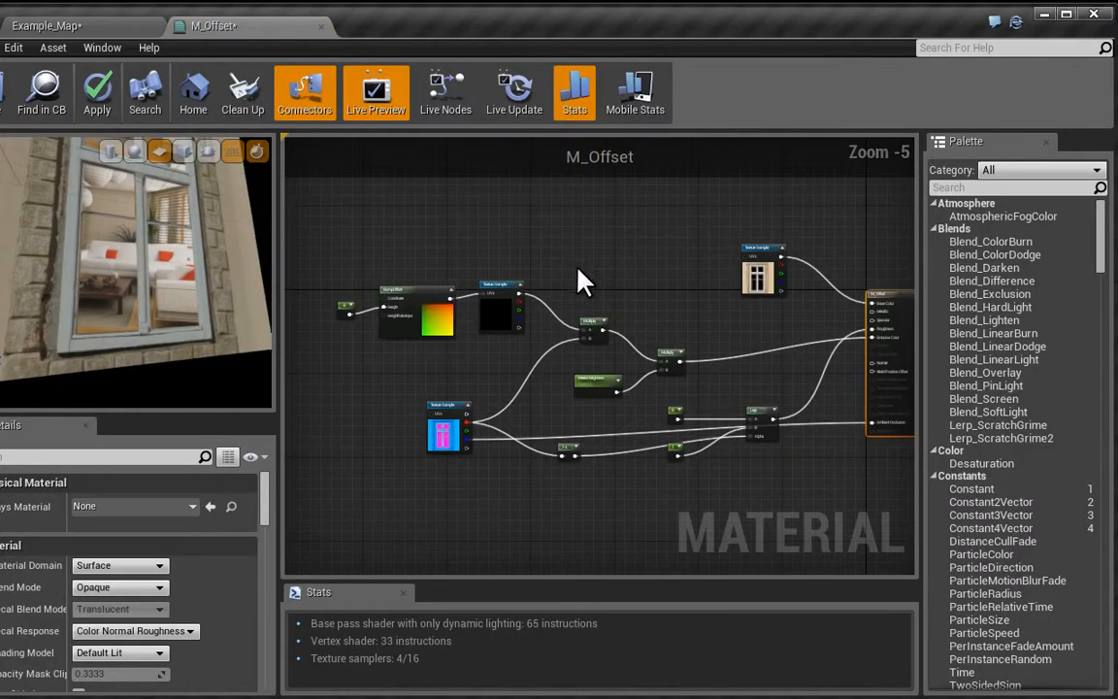
mouse_move(230, 296)
mouse_down()
mouse_move(149, 294)
mouse_move(270, 294)
mouse_move(149, 295)
mouse_move(130, 310)
mouse_move(154, 294)
mouse_move(136, 304)
mouse_move(200, 310)
mouse_move(94, 325)
mouse_move(202, 319)
mouse_move(173, 309)
mouse_move(209, 281)
mouse_move(174, 282)
mouse_move(162, 219)
mouse_move(175, 242)
mouse_move(166, 275)
mouse_move(186, 283)
mouse_move(143, 282)
mouse_move(216, 282)
mouse_up()
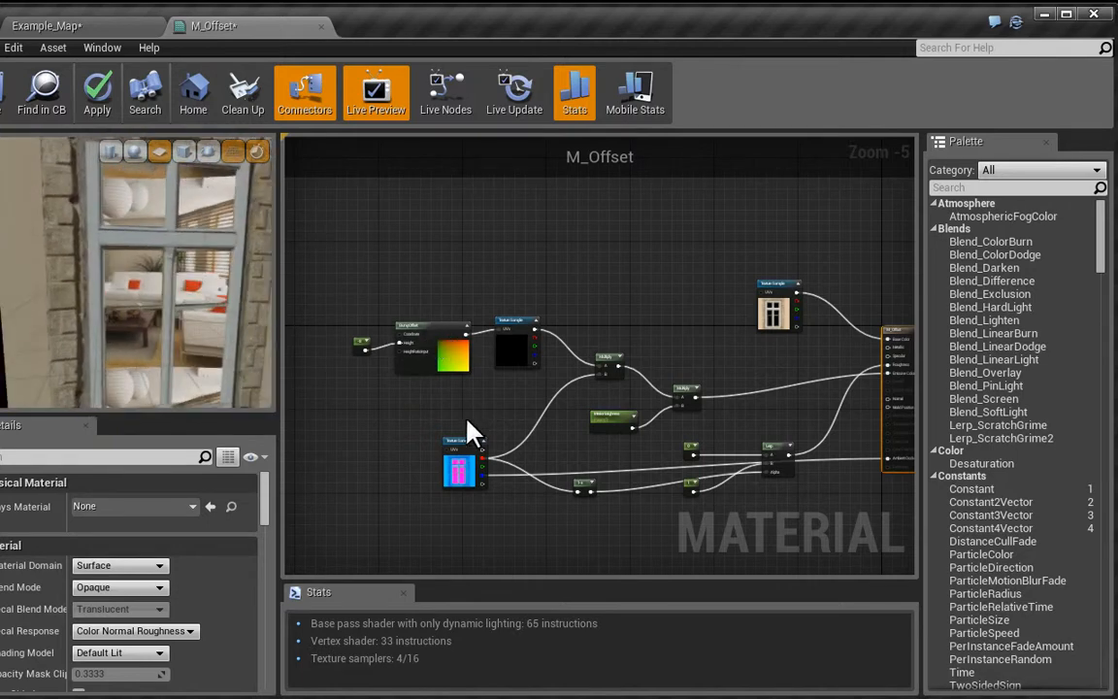
- Connect the green output of the MSA Texture Sample to the Specular input of M_Offset
right_drag(507, 416, 580, 294)
scroll(507, 366, up, 3)
scroll(554, 320, up, 2)
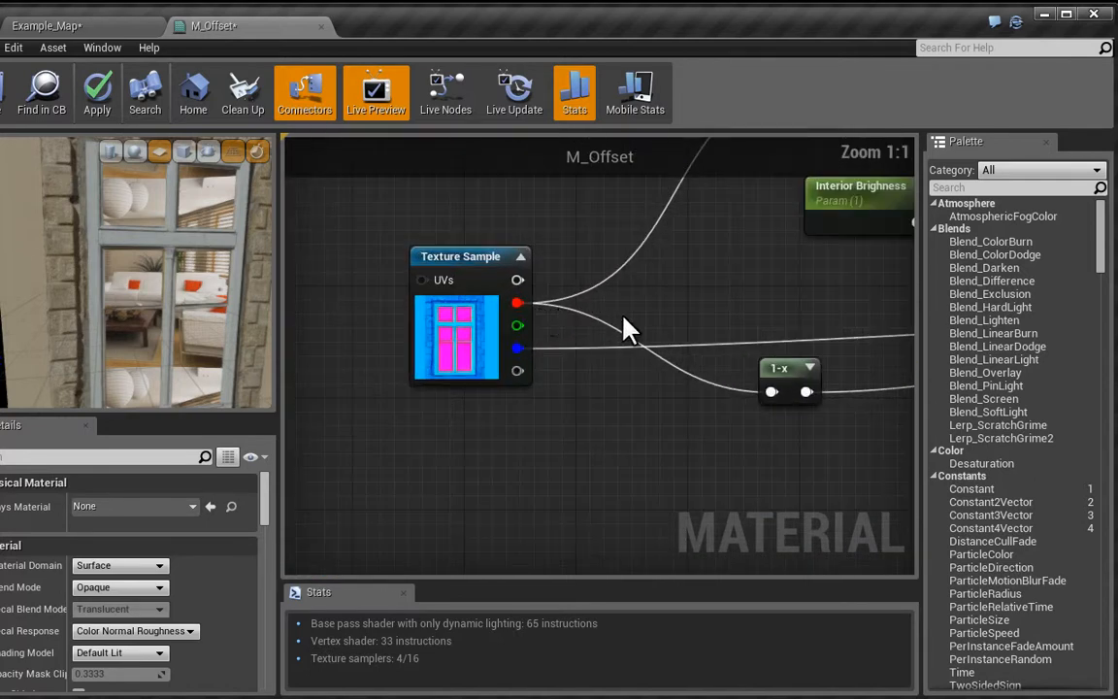
right_drag(629, 327, 524, 328)
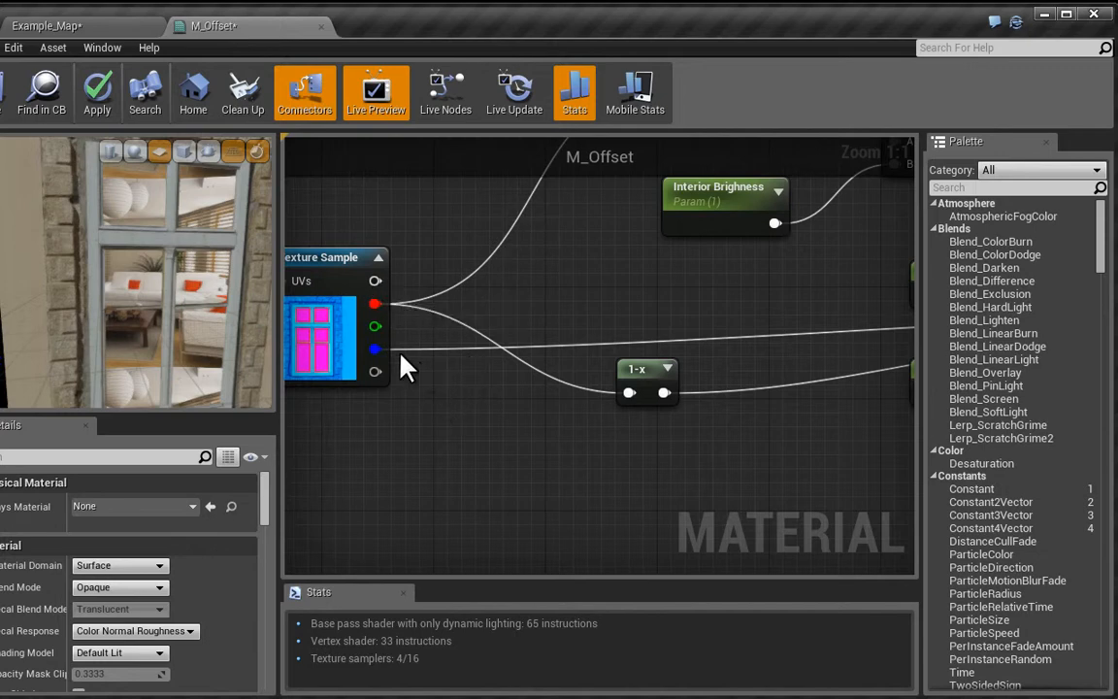
right_drag(507, 337, 471, 393)
drag(358, 401, 456, 249)
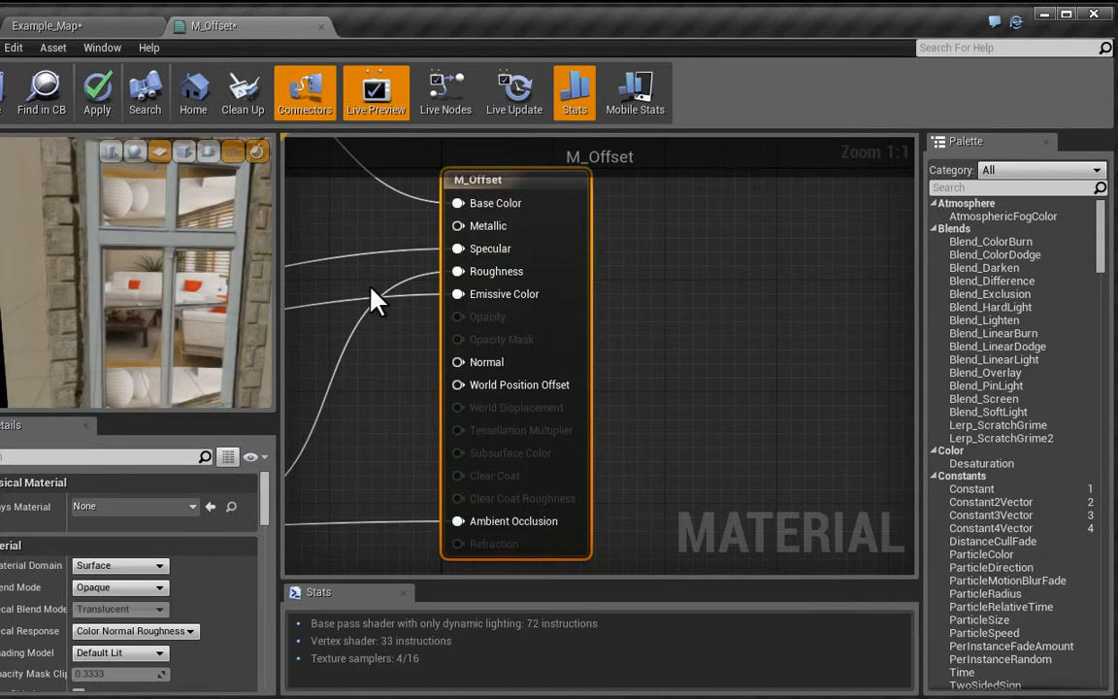
- Return to the MSA Texture Sample in the M_Offset graph and select it to examine its channel connections
right_drag(372, 287, 711, 267)
scroll(495, 350, down, 3)
right_drag(412, 401, 573, 345)
scroll(572, 357, up, 3)
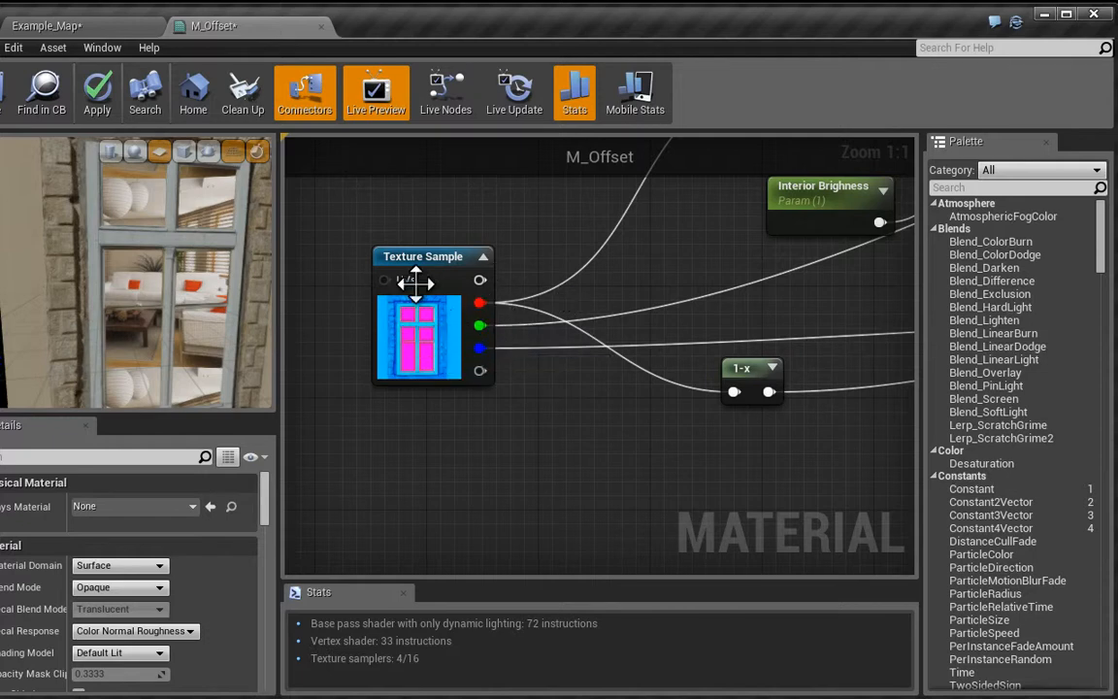
click(417, 347)
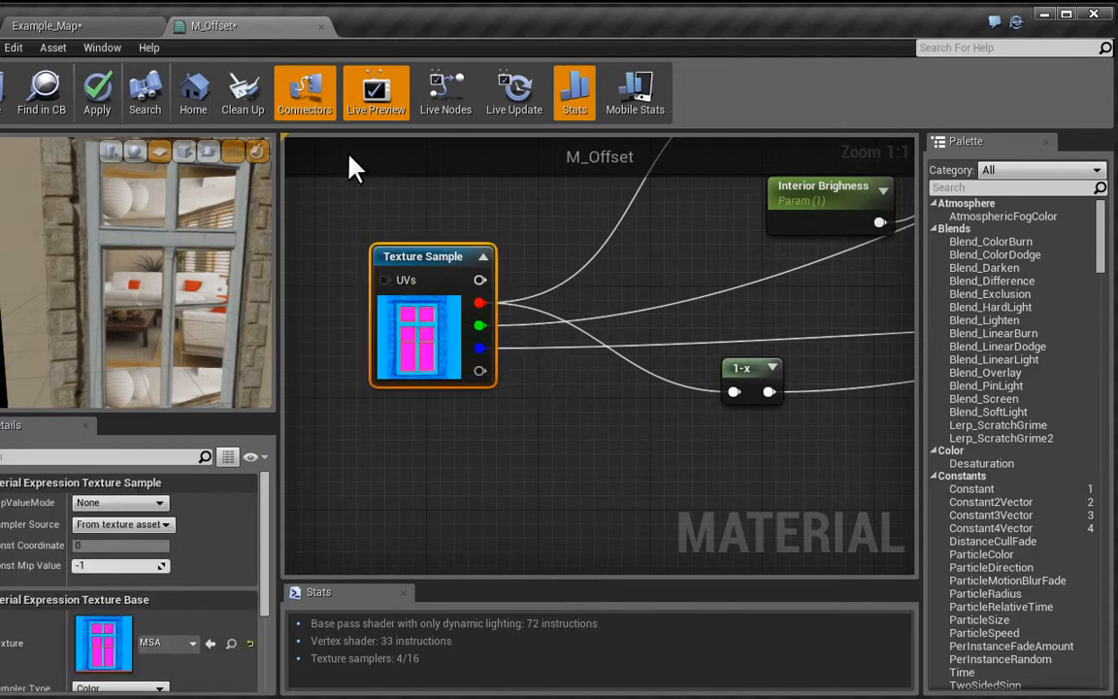
- Create a new material named M_Example in the Mats folder and open it for editing
click(116, 24)
right_click(163, 580)
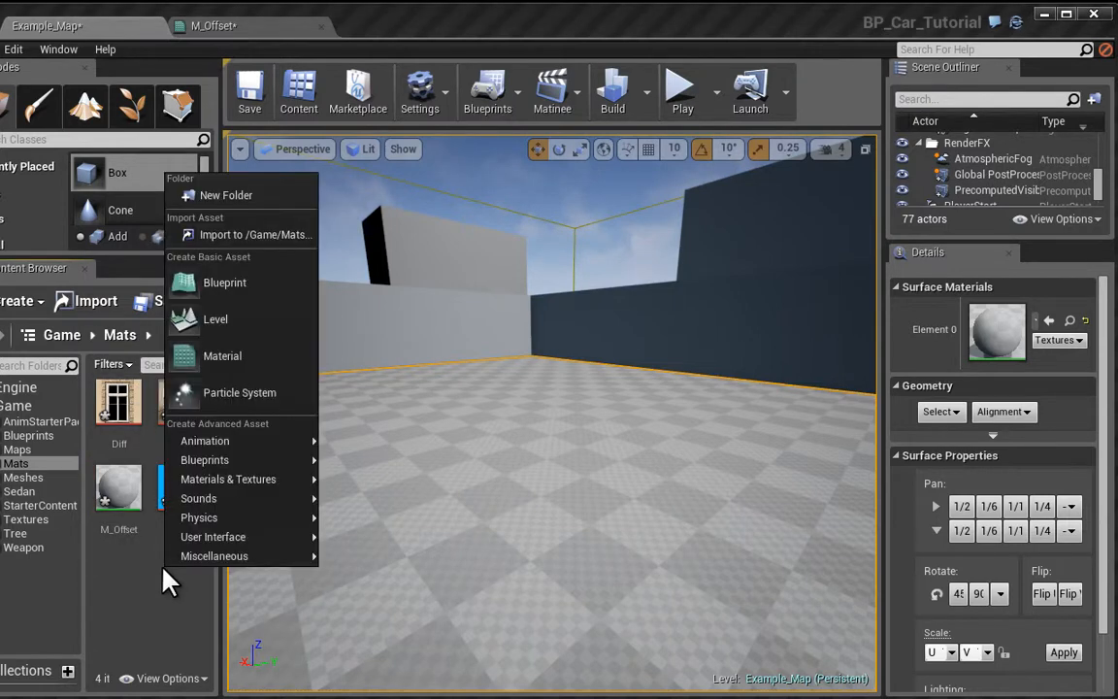
click(245, 365)
text(M)
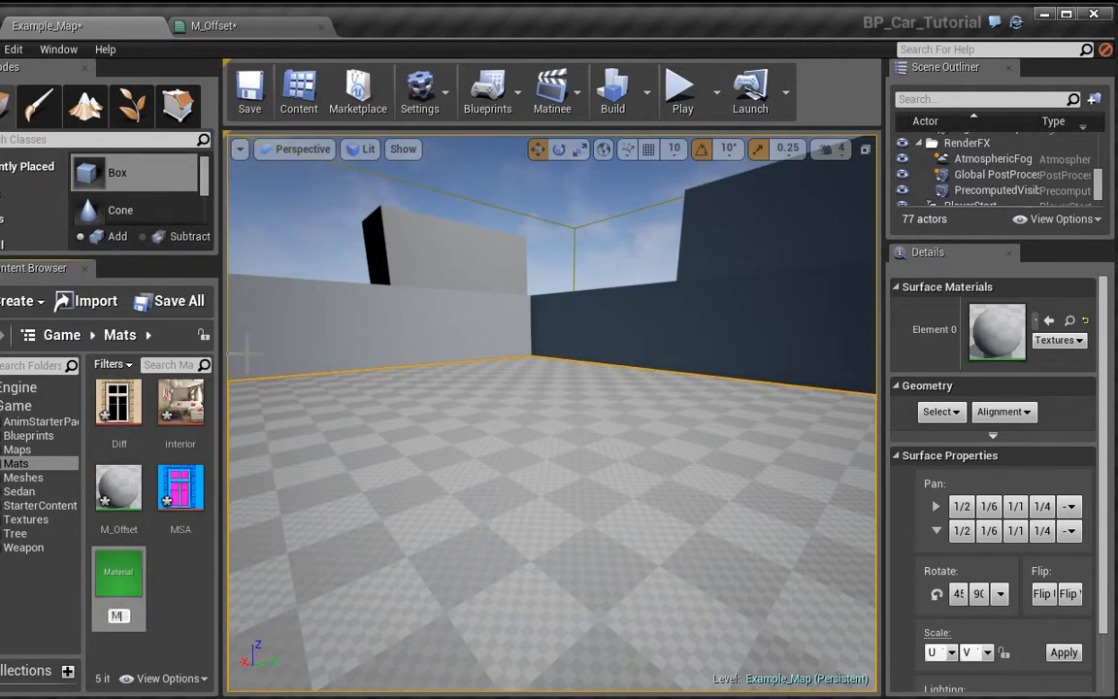
text(_Example)
key(Return)
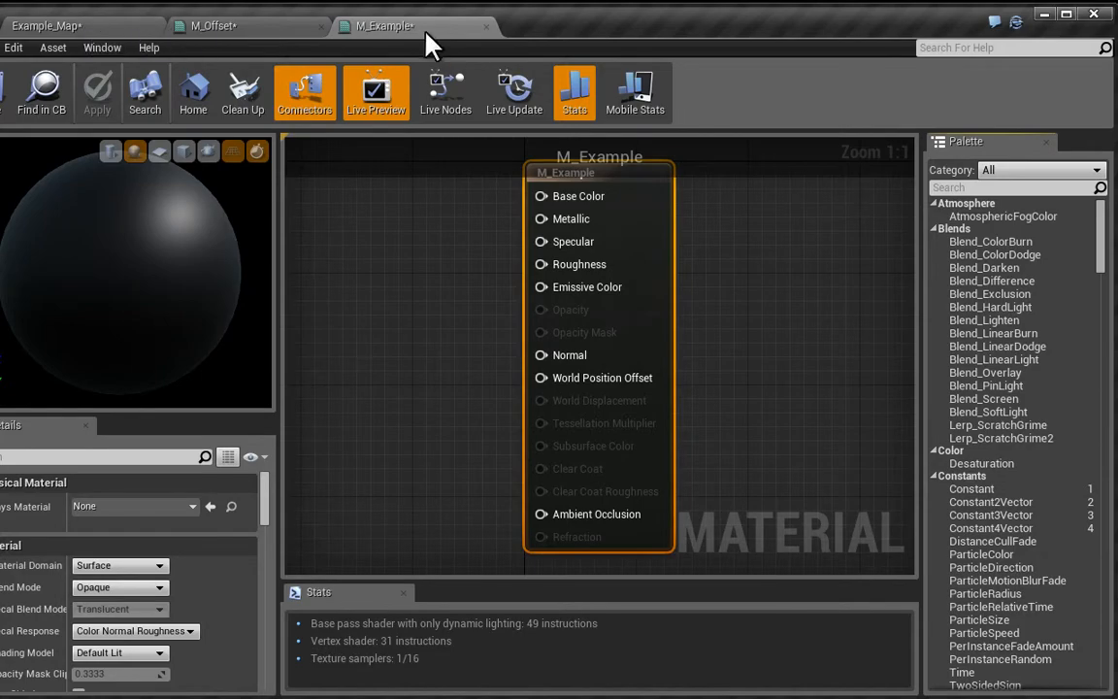
- Add the MSA texture to the M_Example graph as a Texture Sample and place it well to the left of the material node
drag(428, 43, 441, 171)
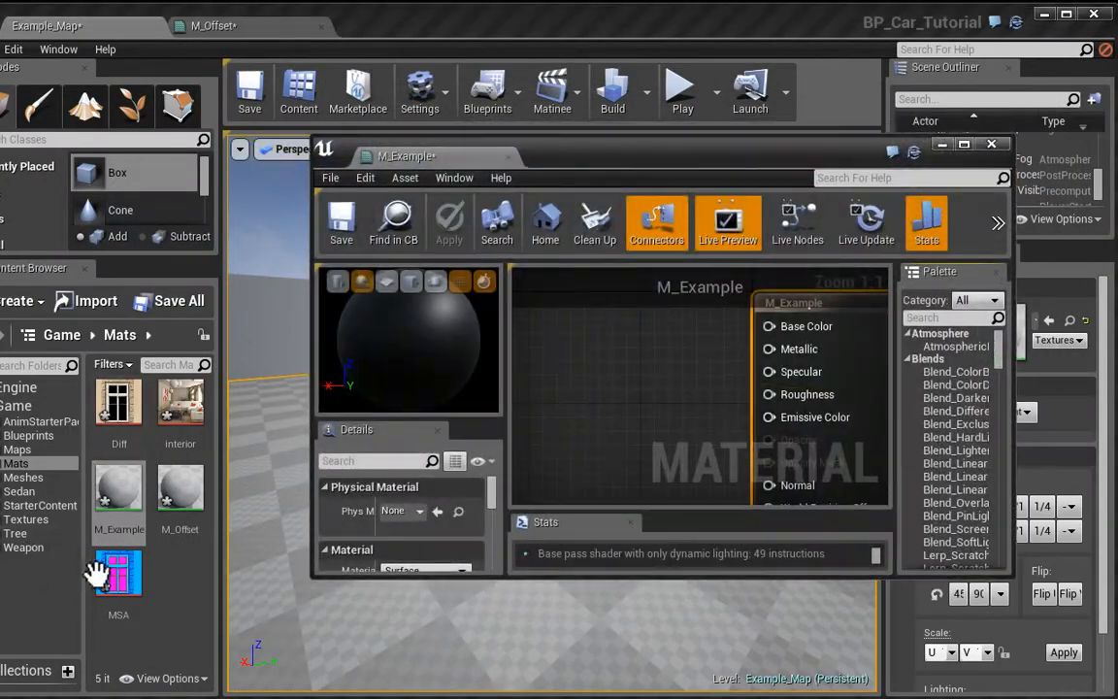
drag(97, 572, 582, 364)
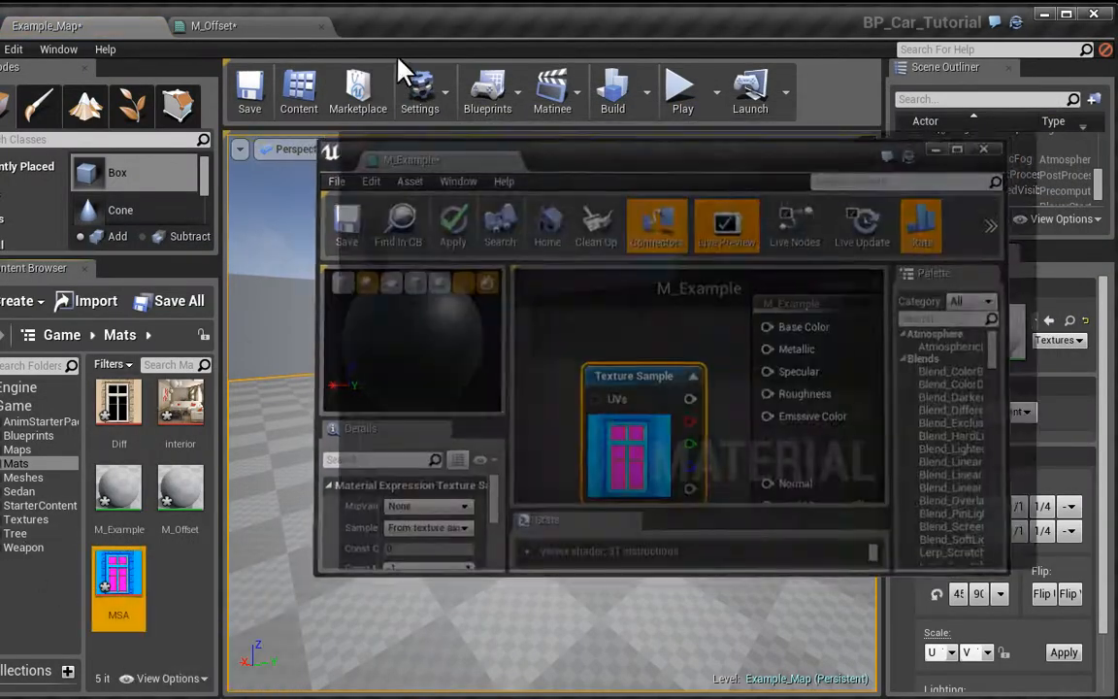
drag(399, 58, 424, 25)
right_drag(399, 351, 631, 472)
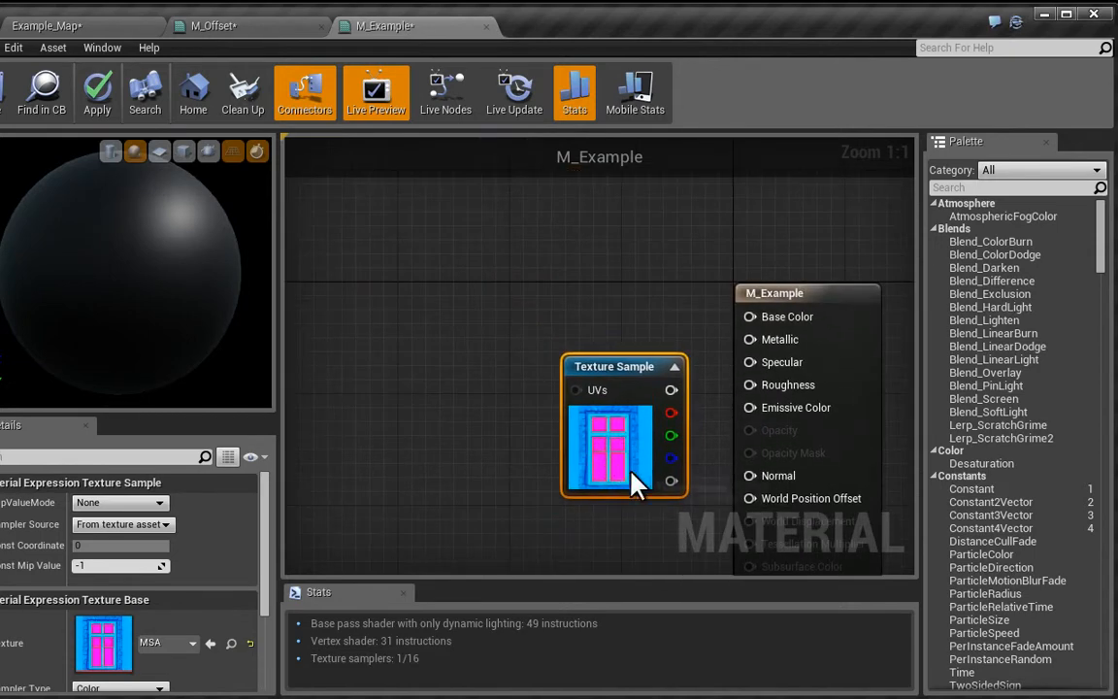
drag(632, 483, 474, 388)
right_drag(571, 425, 446, 367)
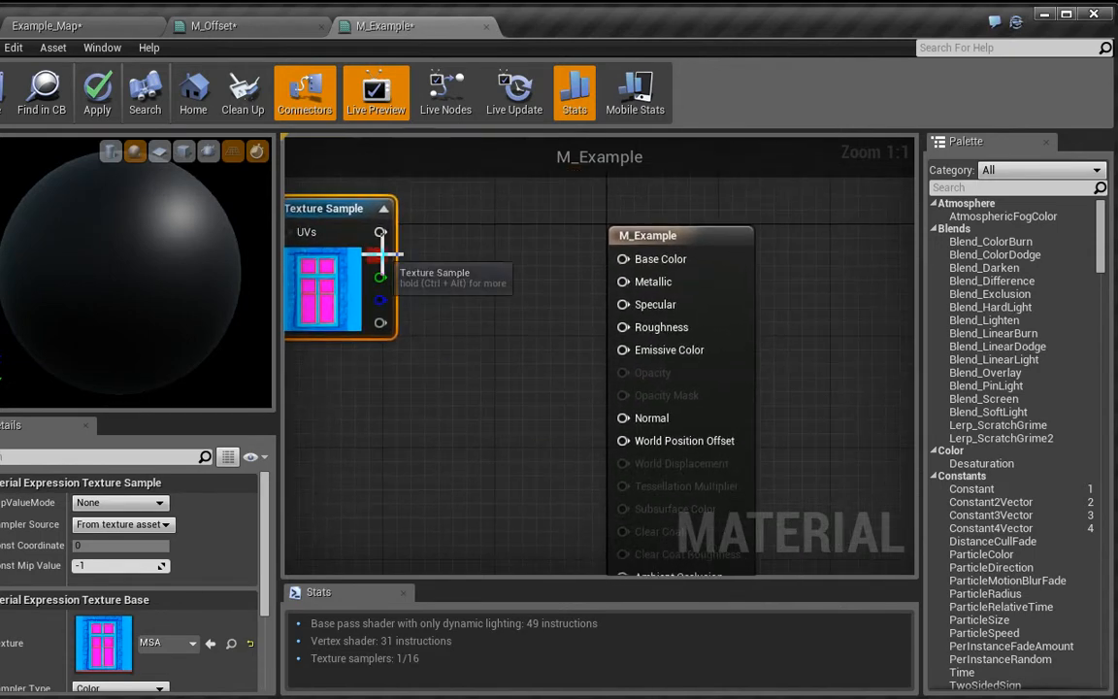
- Connect the Texture Sample's red output to Base Color and preview the material on a plane seen from an angle
drag(378, 255, 623, 259)
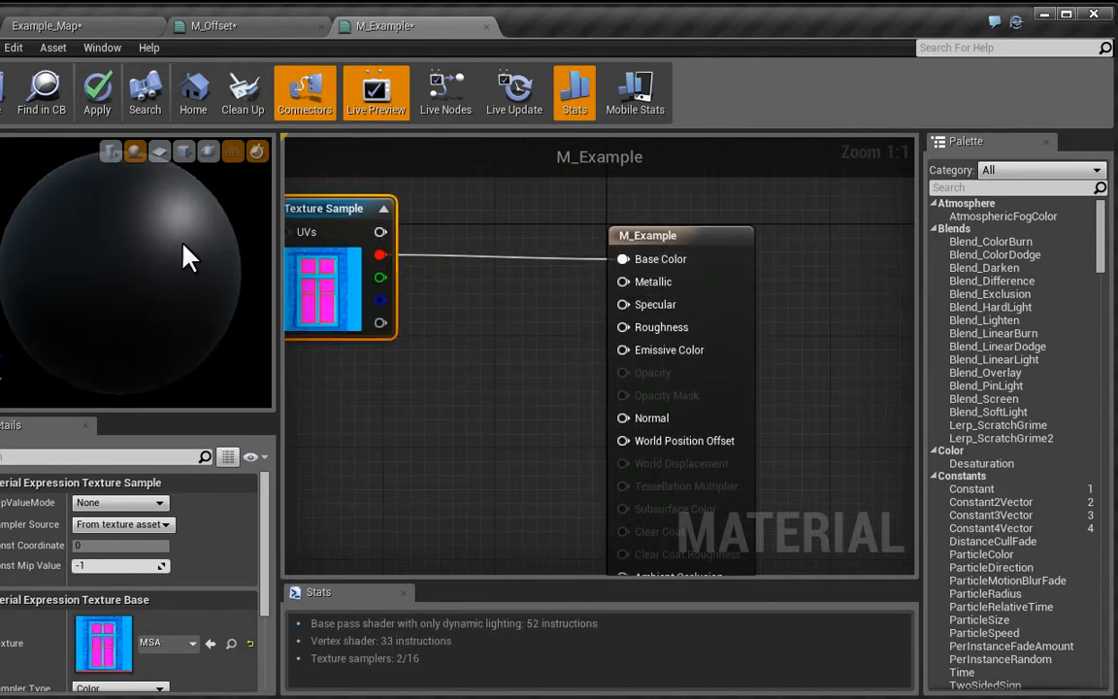
click(159, 151)
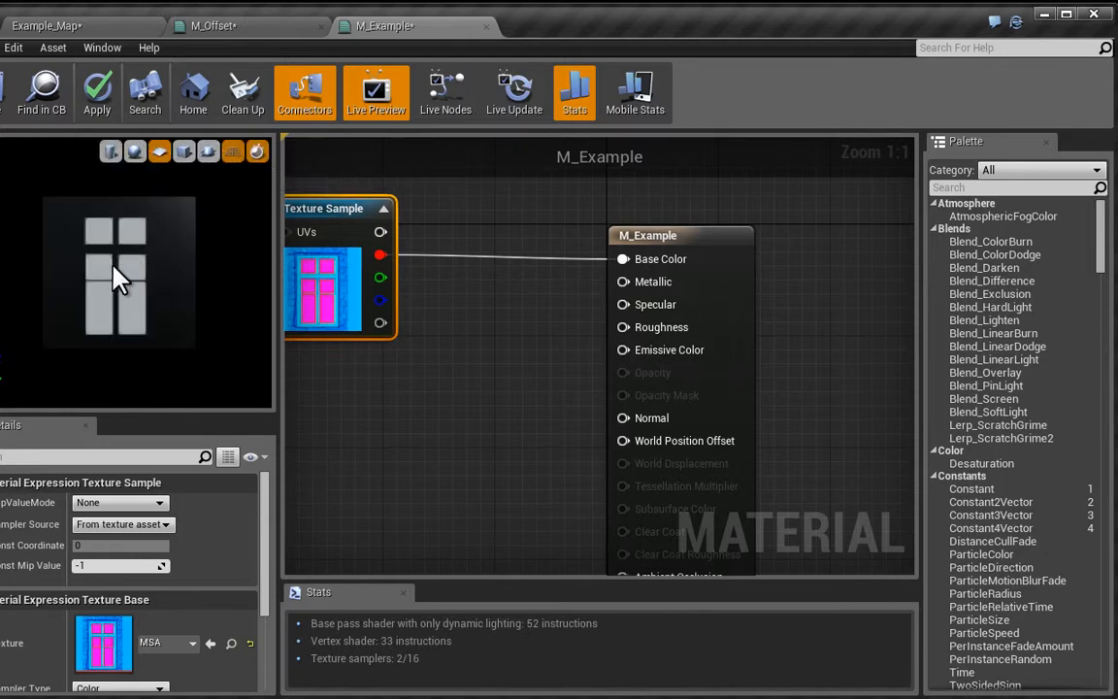
drag(116, 277, 78, 260)
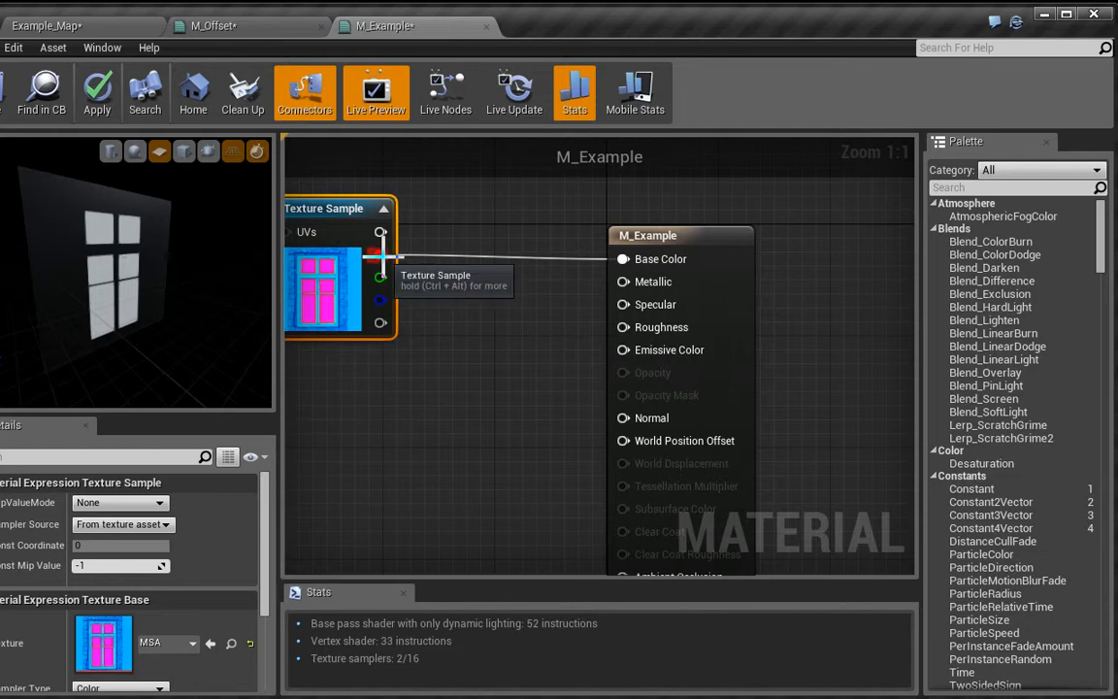
- Feed Base Color from the Texture Sample's green output, replace it with the blue output, and examine the plane preview
drag(381, 277, 623, 259)
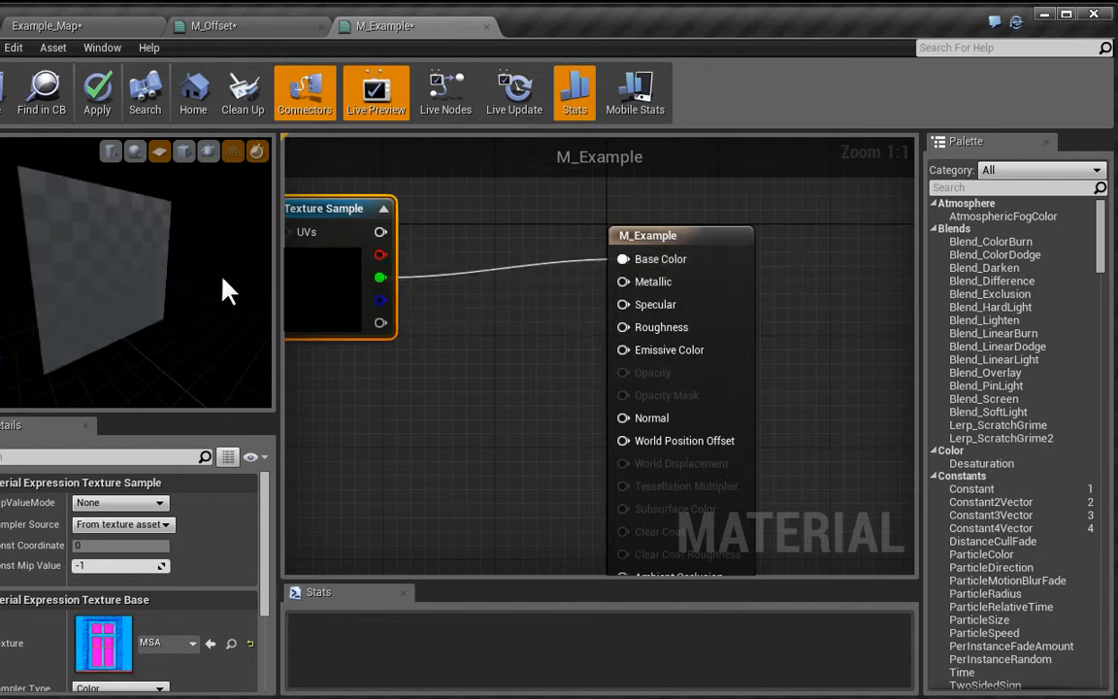
drag(381, 300, 629, 275)
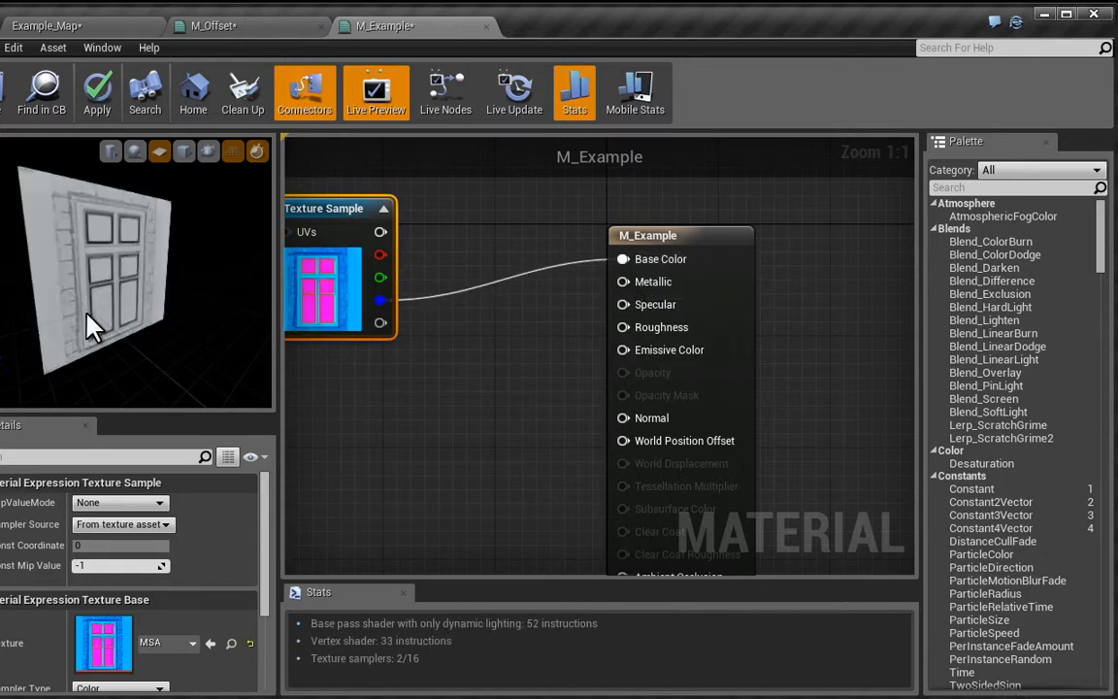
drag(83, 301, 194, 291)
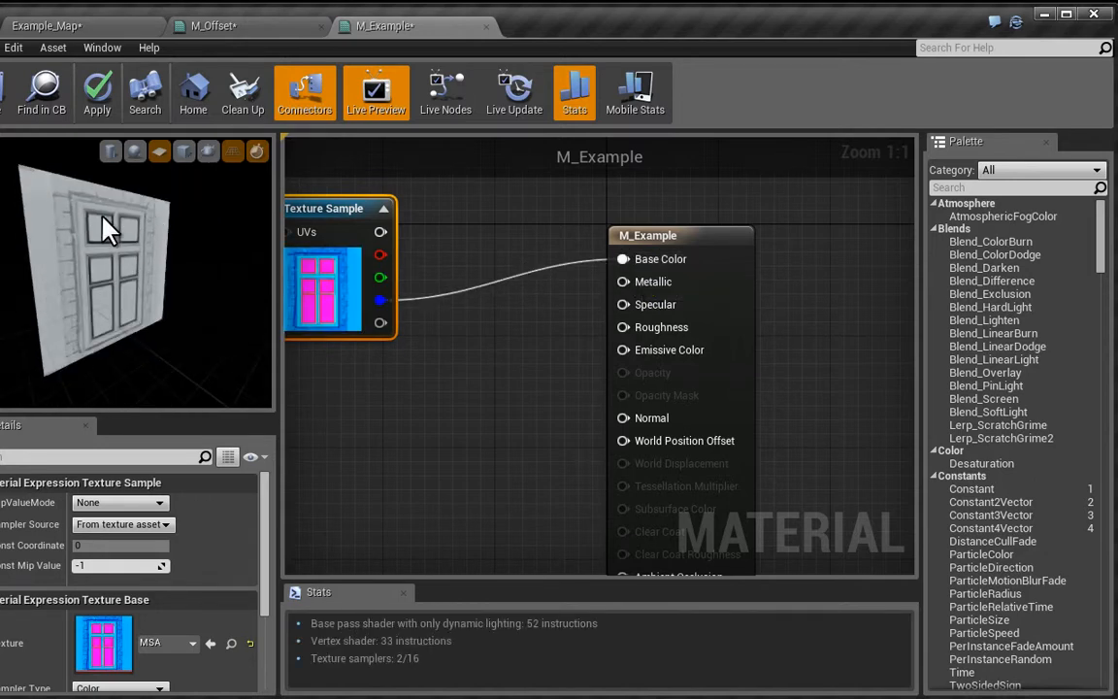
- Close the M_Example material editor, applying the changes to the original material
click(487, 26)
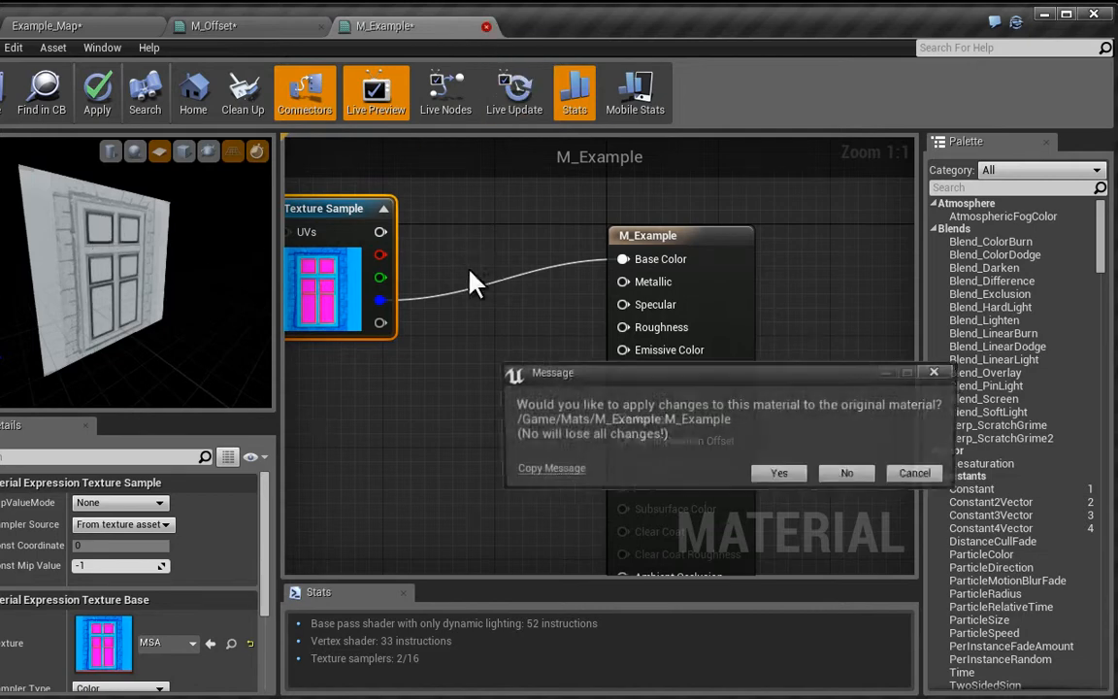
click(777, 474)
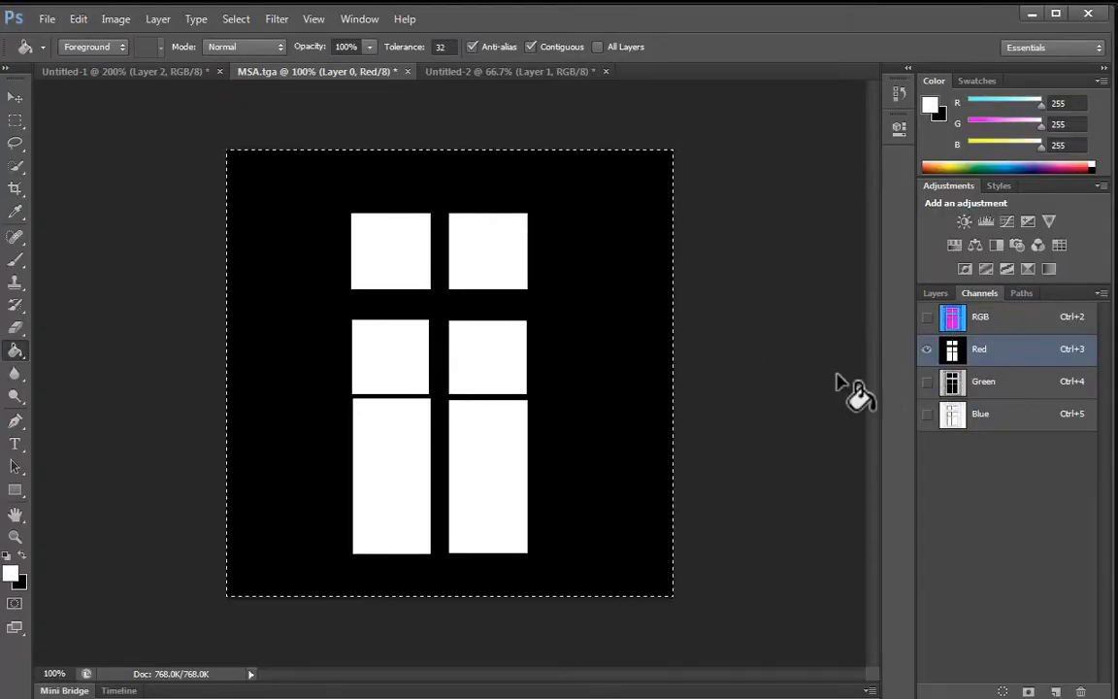
- Display the composite RGB of MSA.tga, and close the living-room document Untitled-2 without saving it
click(998, 326)
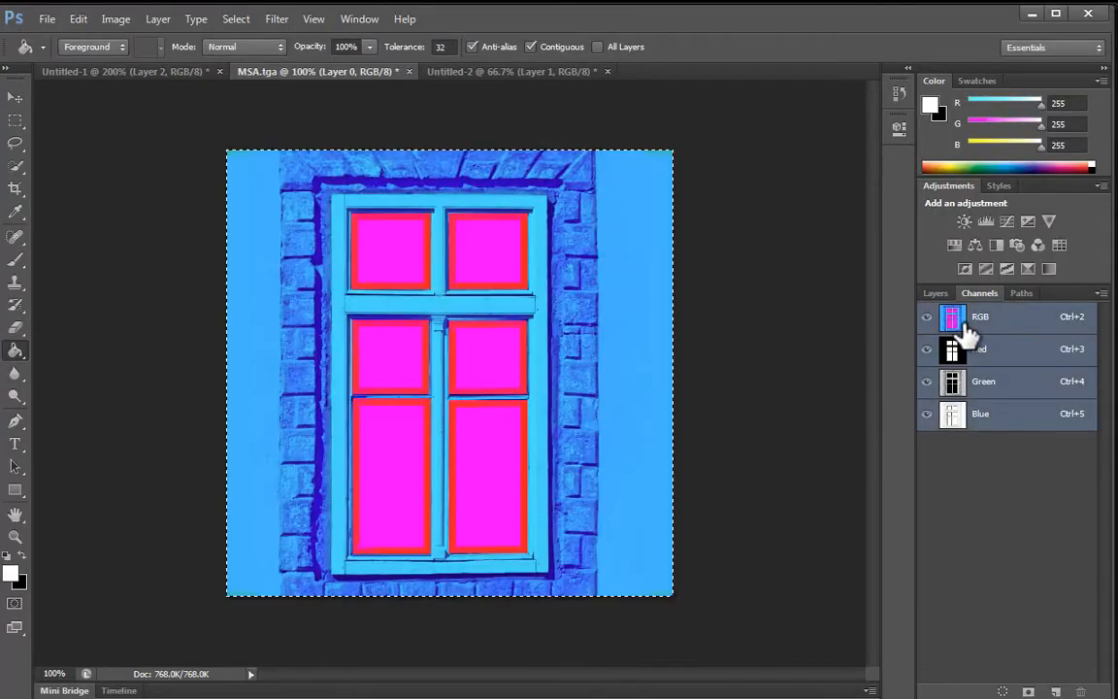
click(935, 293)
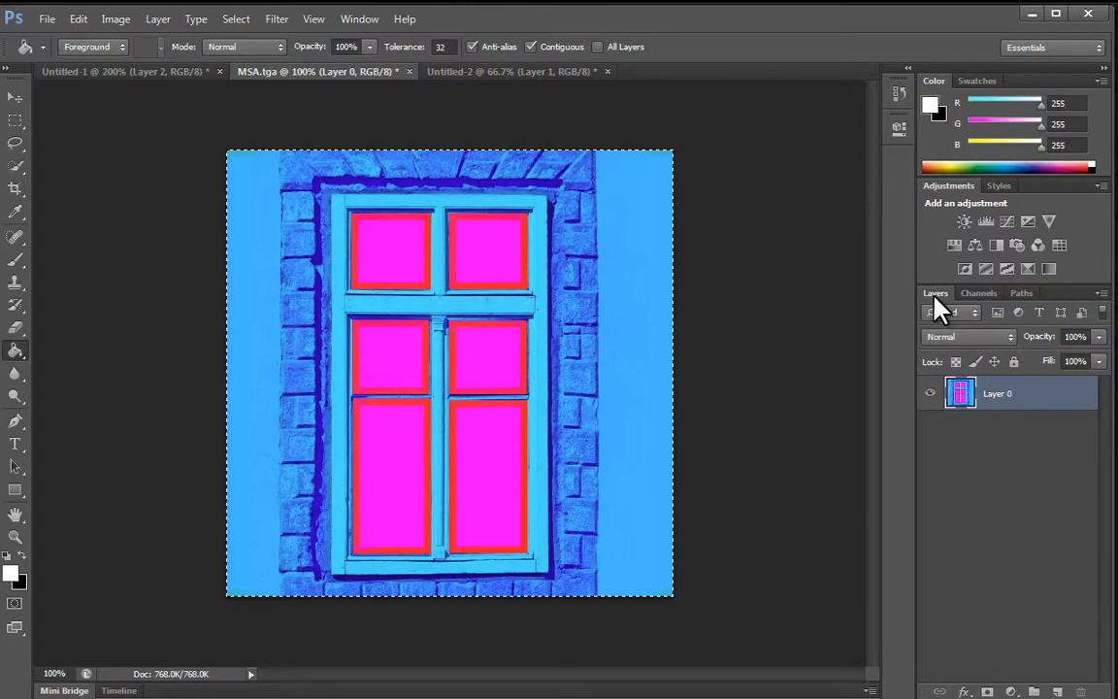
click(514, 71)
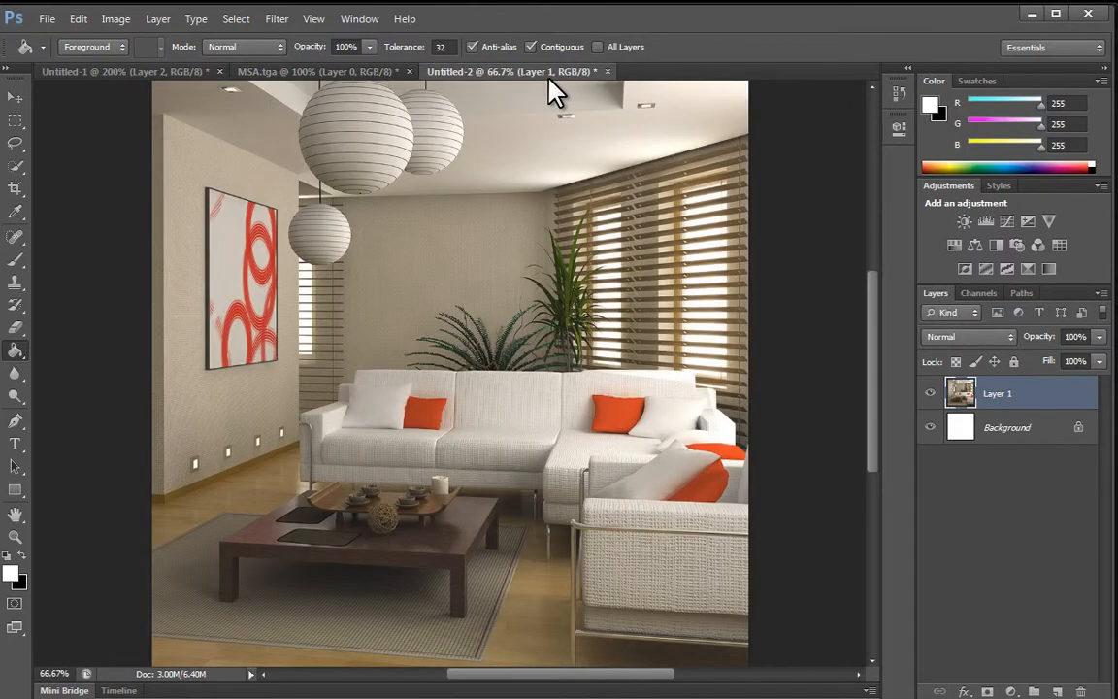
click(607, 72)
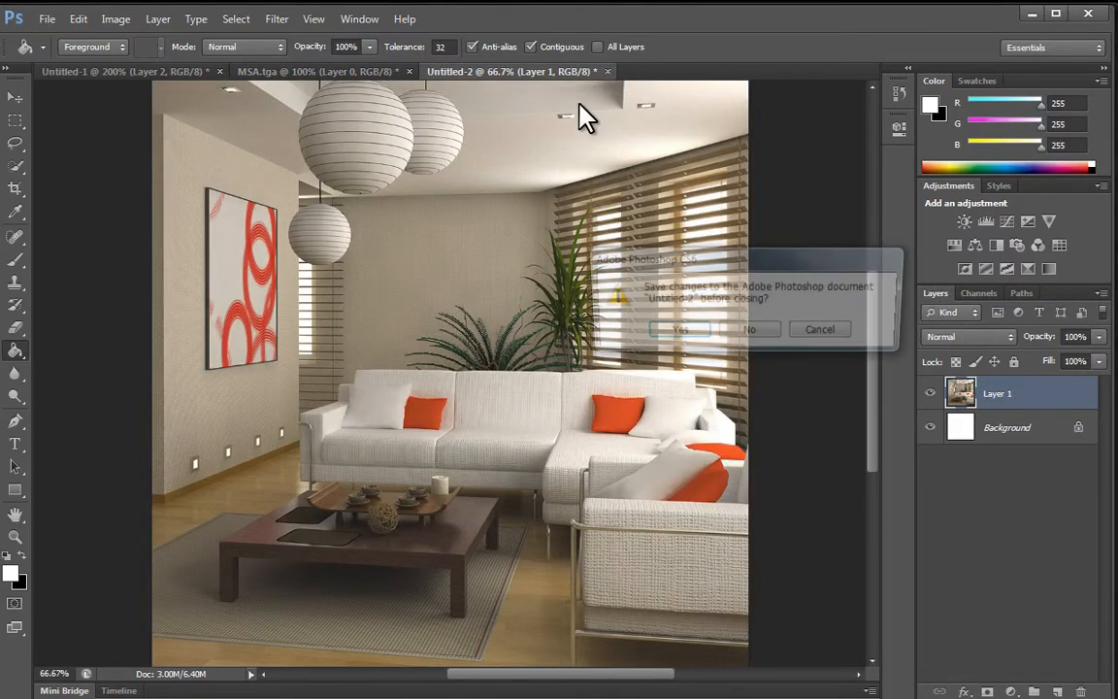
click(753, 332)
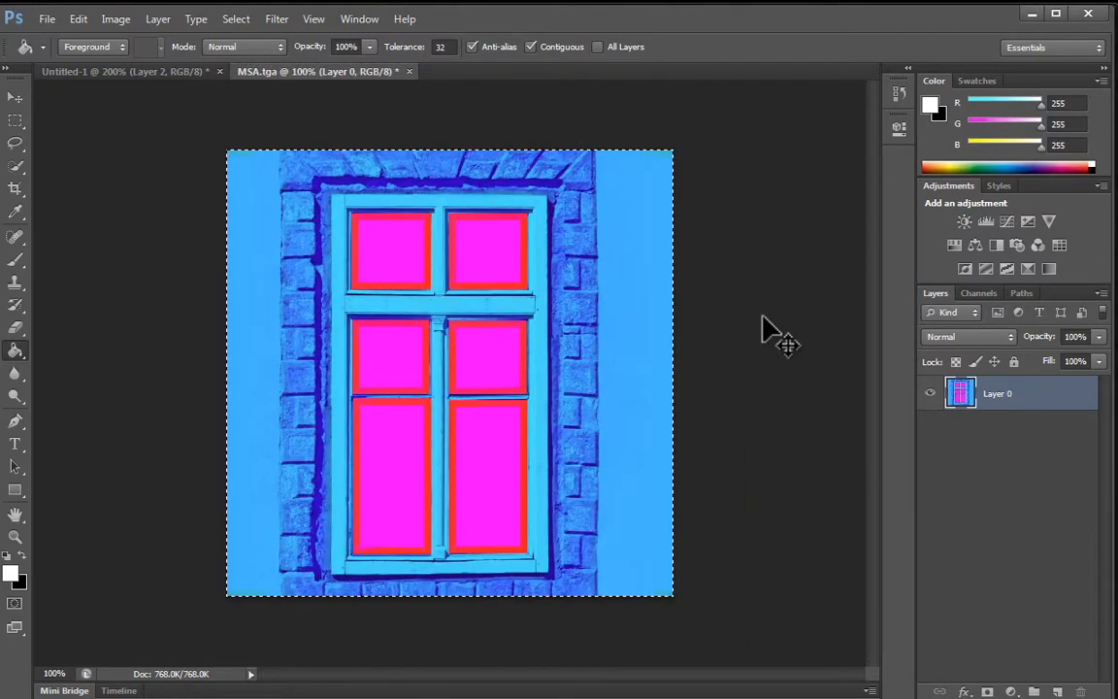
- Create a new RGB document 512 pixels wide and 512 pixels high
key(ctrl+n)
key(Tab)
key(Tab)
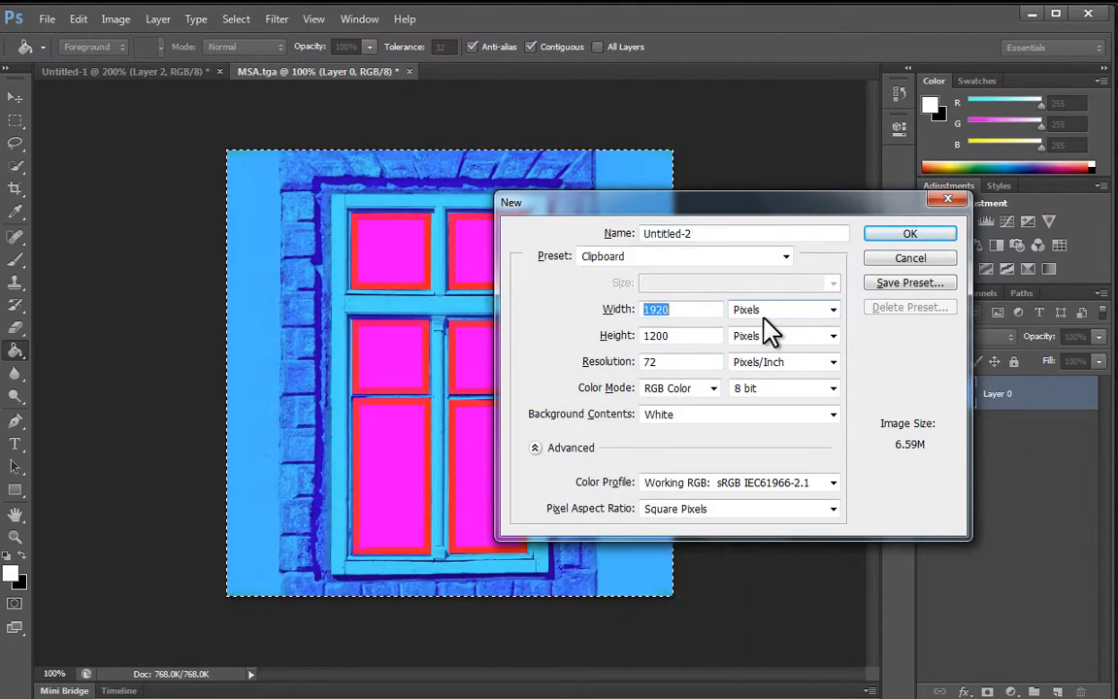
text(102)
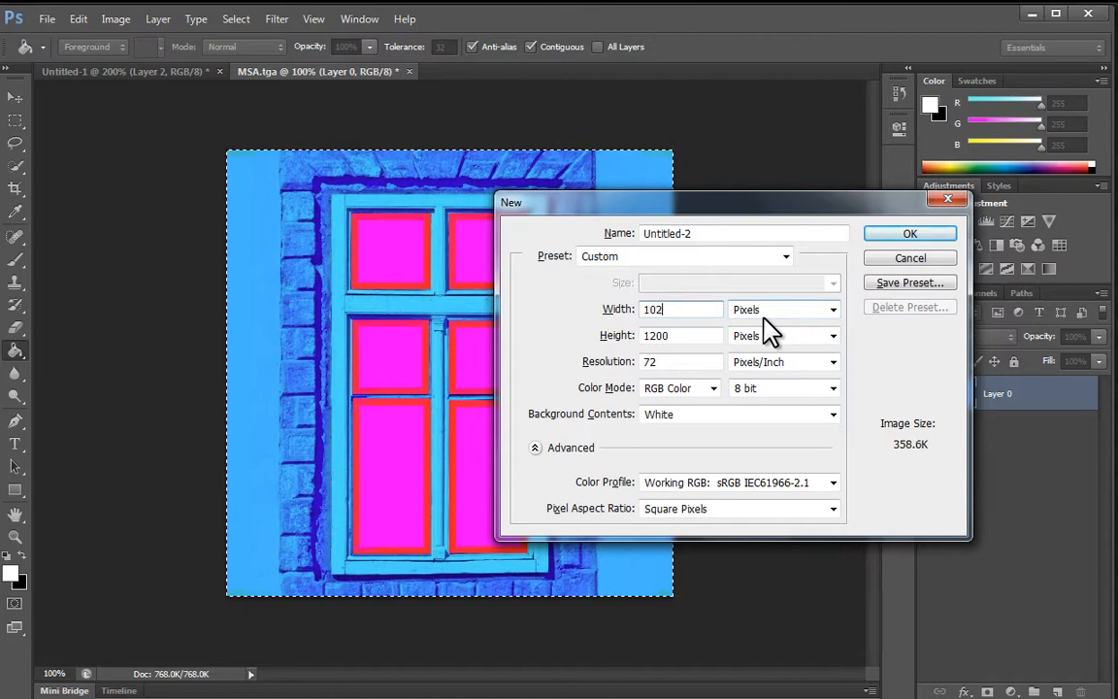
text(4)
key(Tab)
key(Tab)
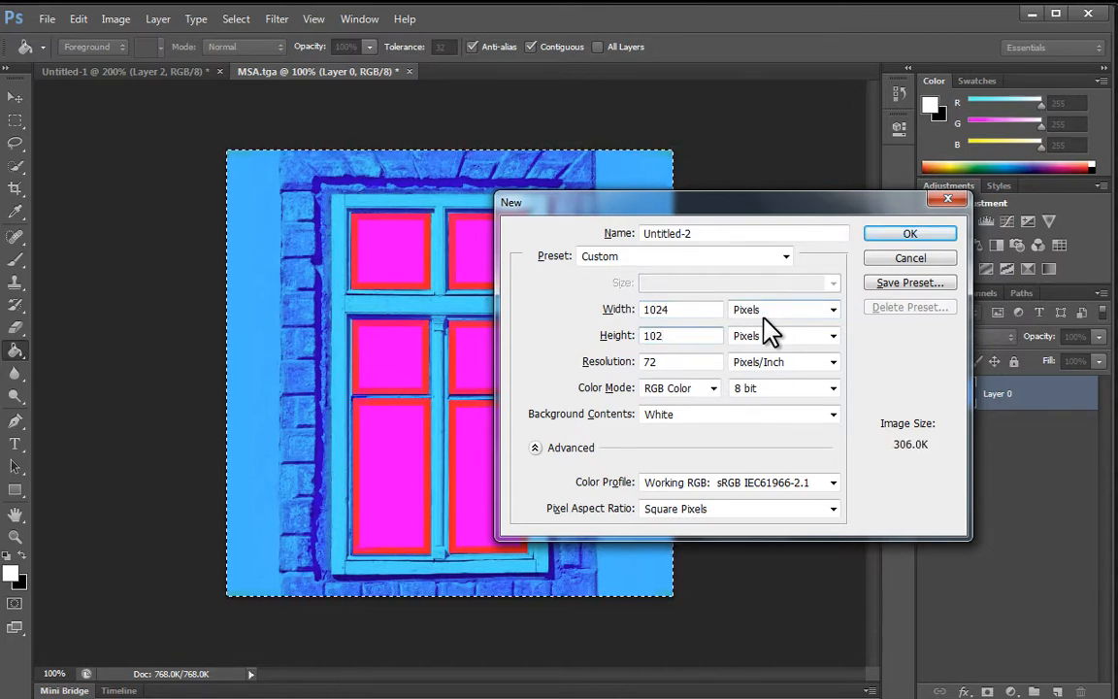
drag(696, 313, 192, 303)
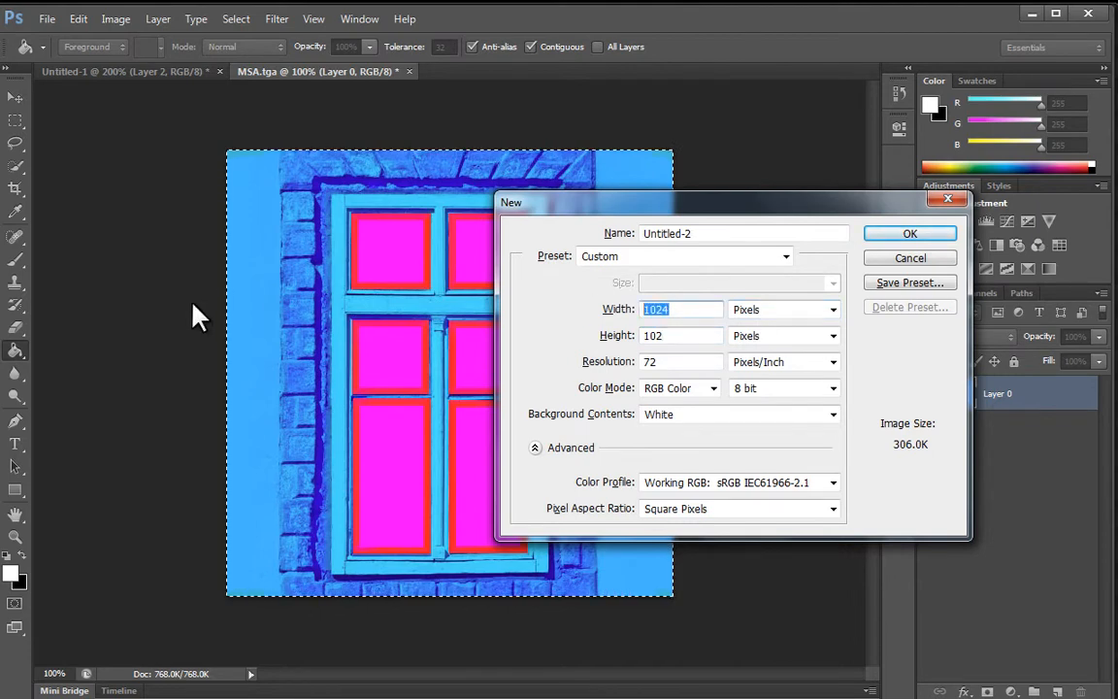
text(512)
key(Tab)
key(Tab)
text(5)
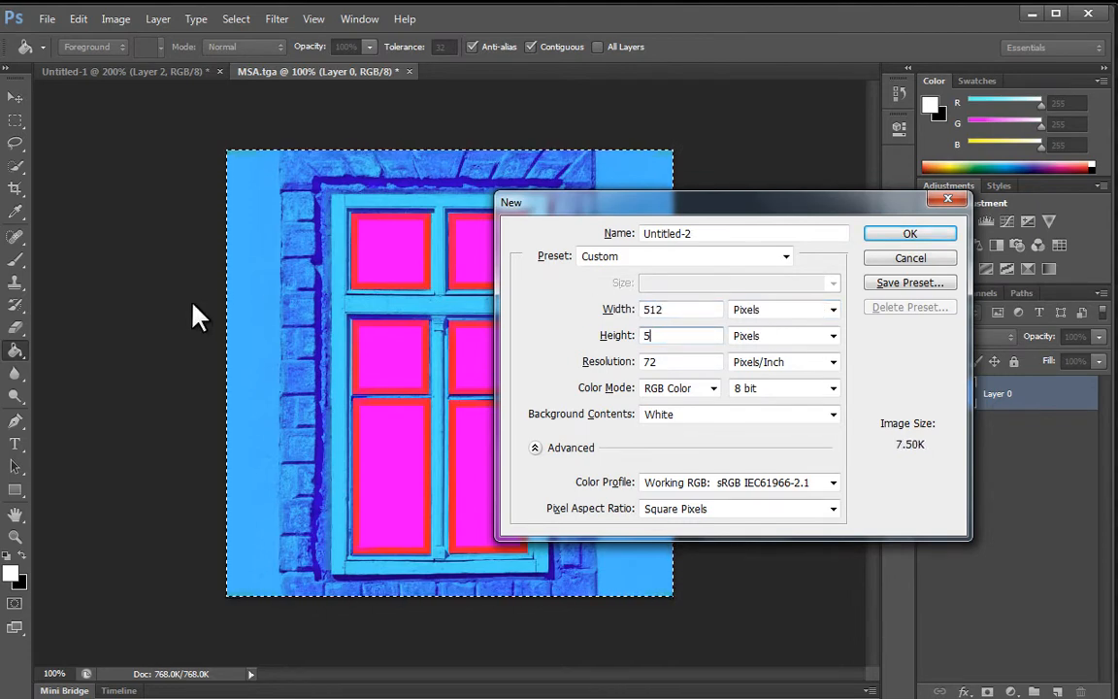
text(12)
key(Return)
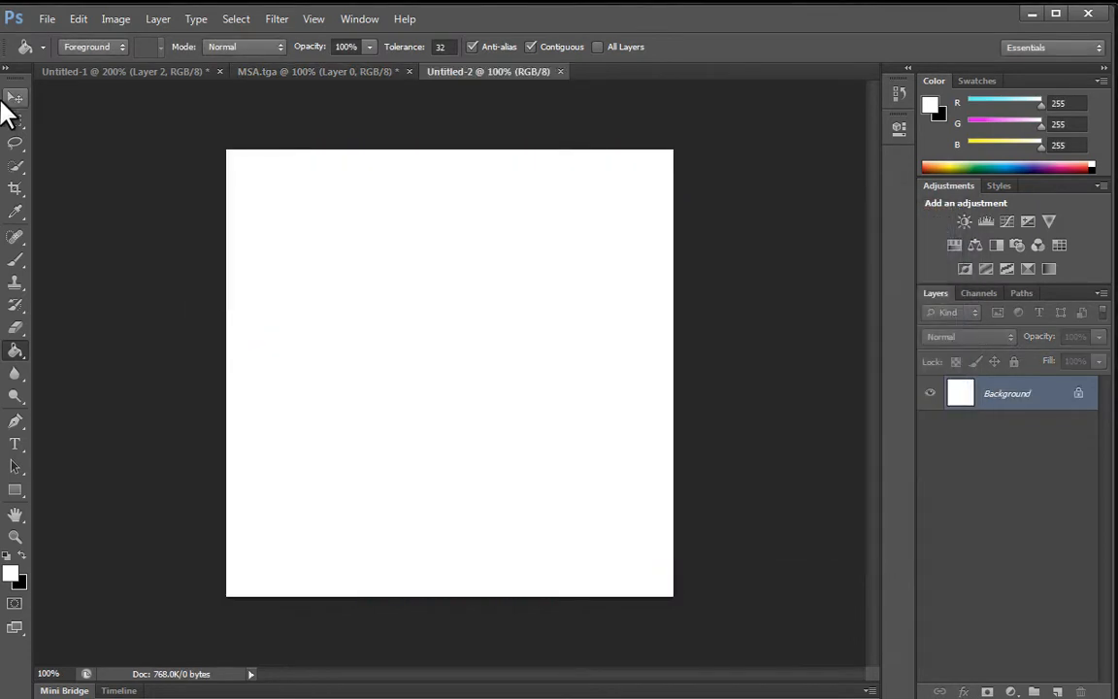
- Examine Layer 2, Layer 2 copy 3 and Layer 2 copy 2 in Untitled-1 by toggling their visibility one at a time
click(122, 76)
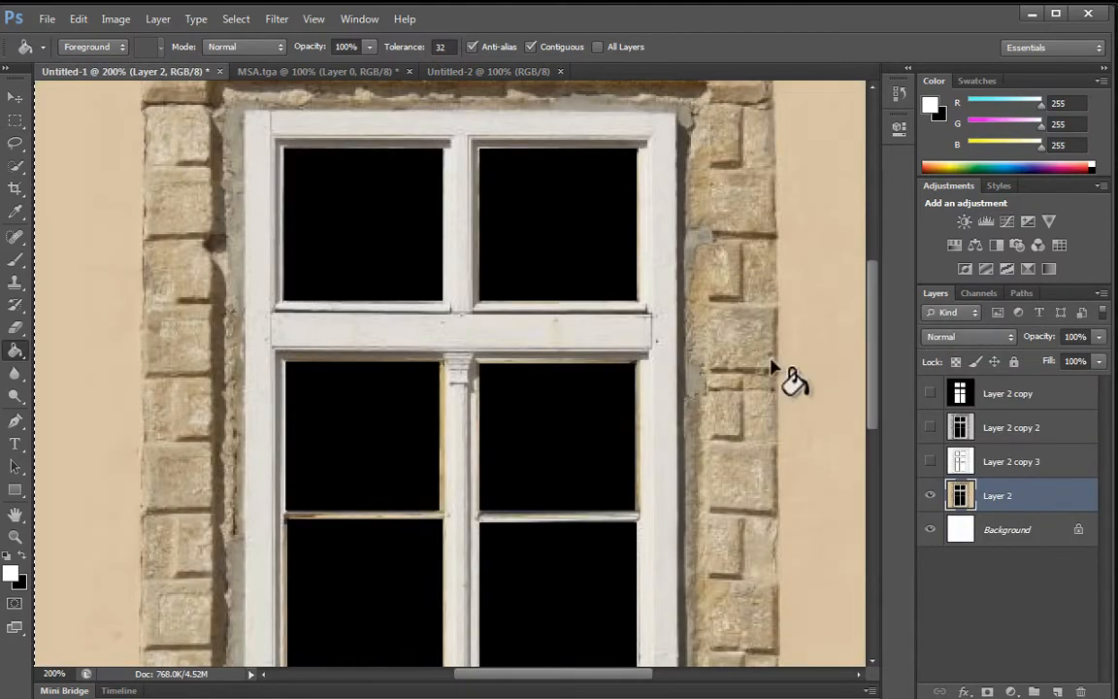
click(980, 466)
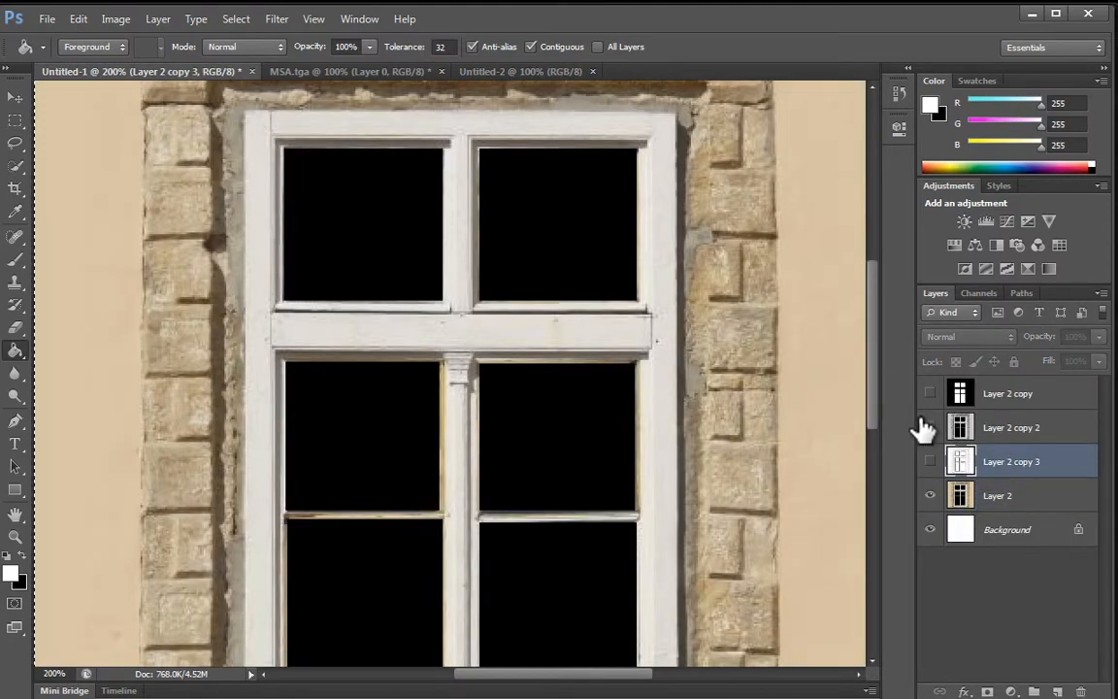
key(ctrl+minus)
key(ctrl+minus)
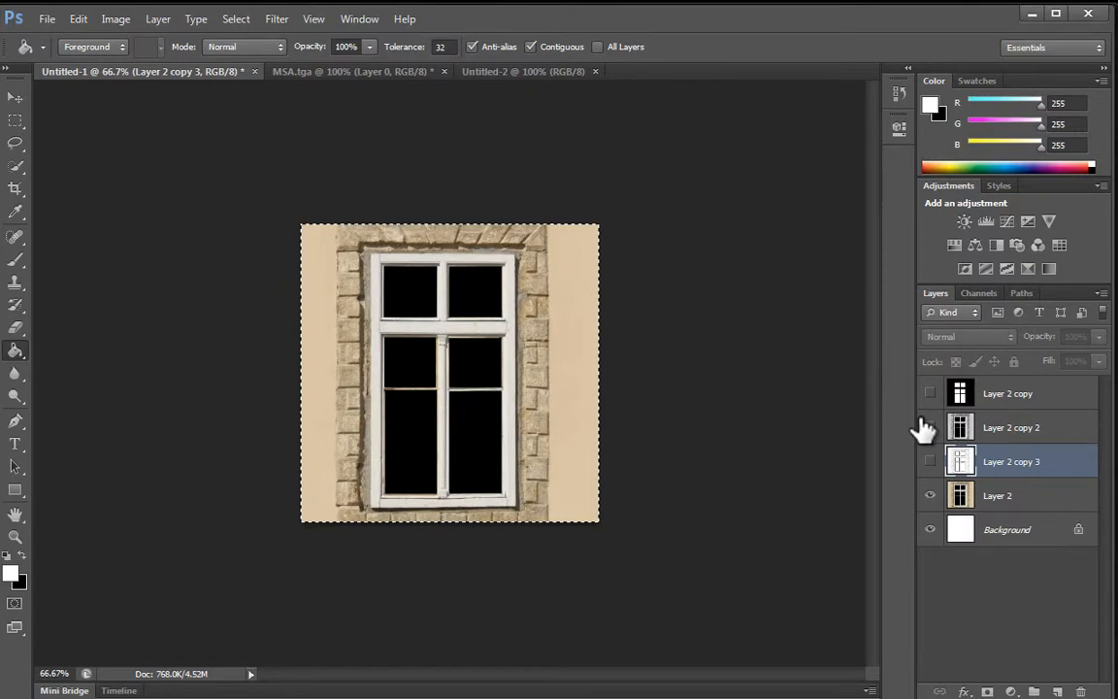
click(929, 496)
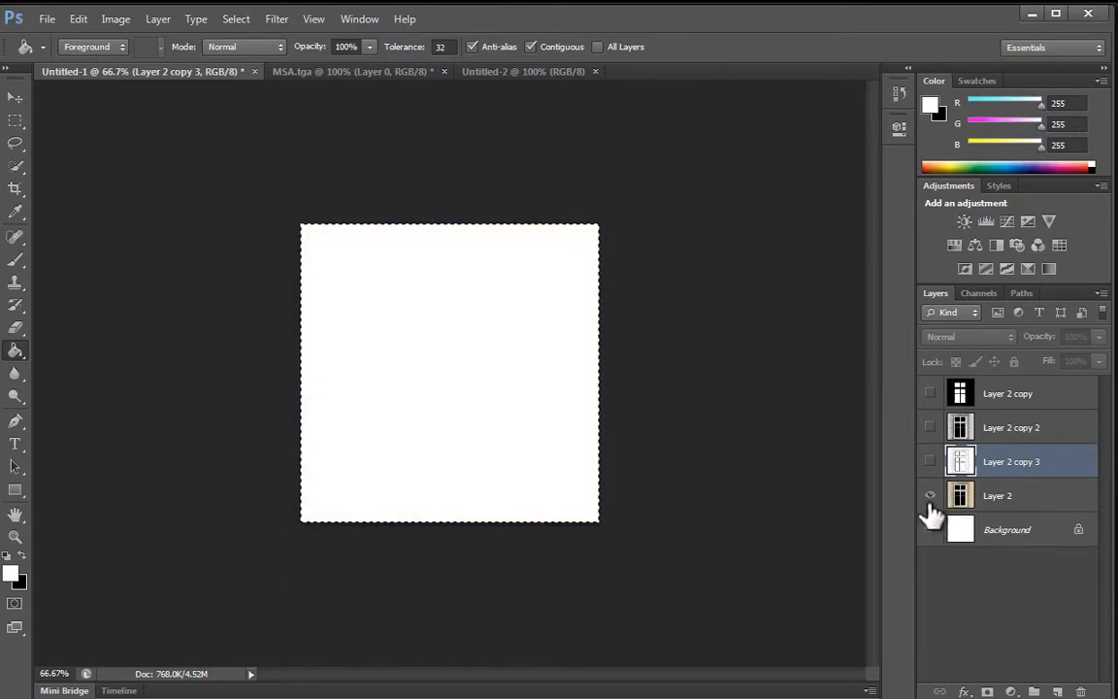
click(930, 496)
click(930, 461)
click(930, 462)
click(930, 428)
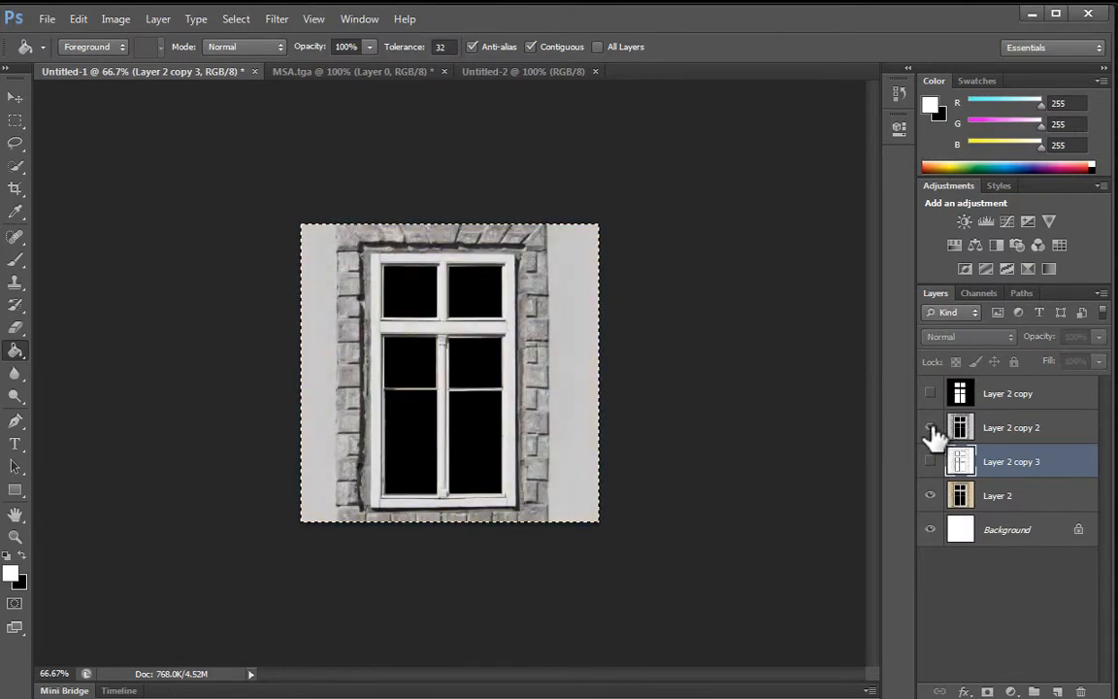
click(930, 428)
- Show Layer 2 copy in Untitled-1 and copy its black-and-white pane mask into the Red channel of Untitled-2
click(930, 393)
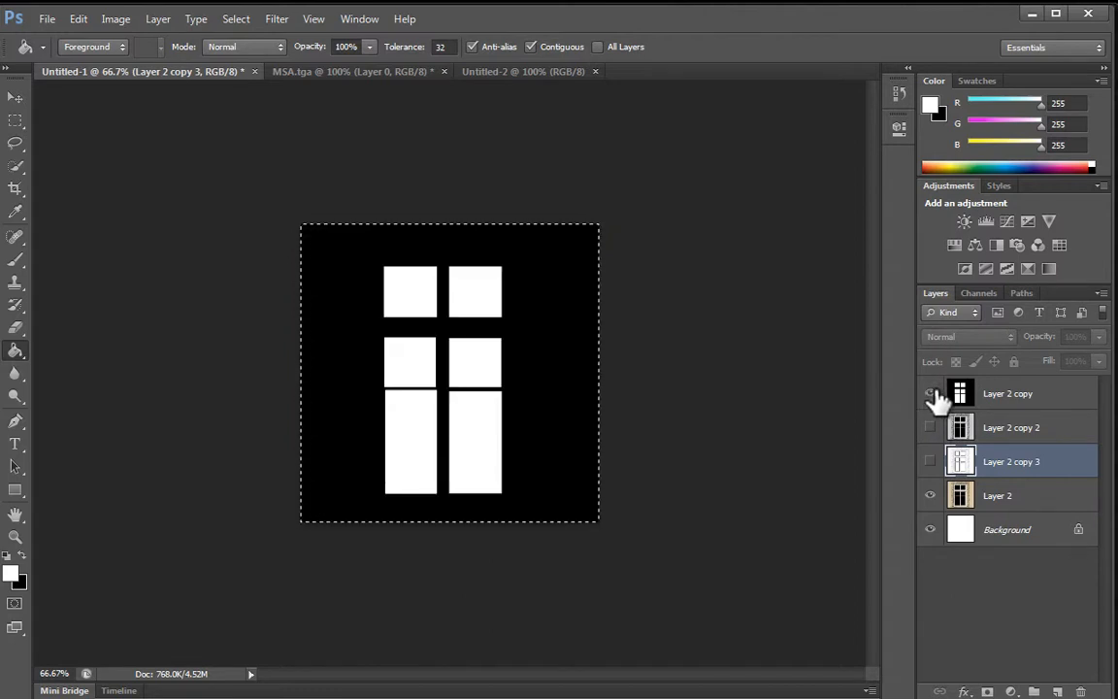
drag(980, 403, 978, 400)
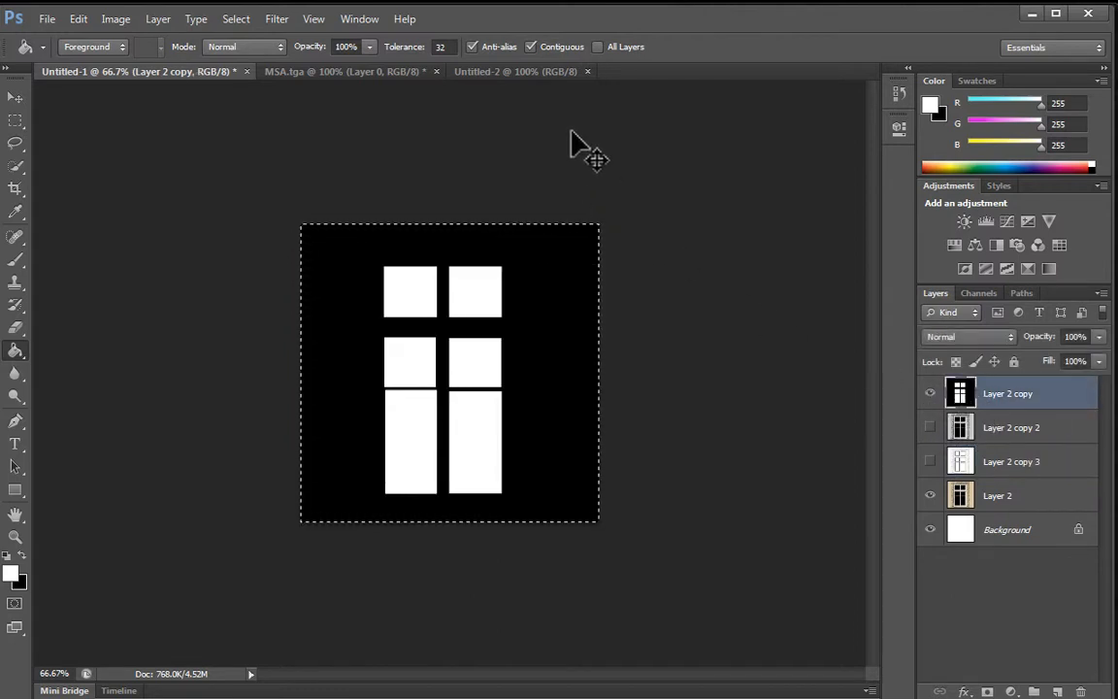
drag(573, 146, 423, 182)
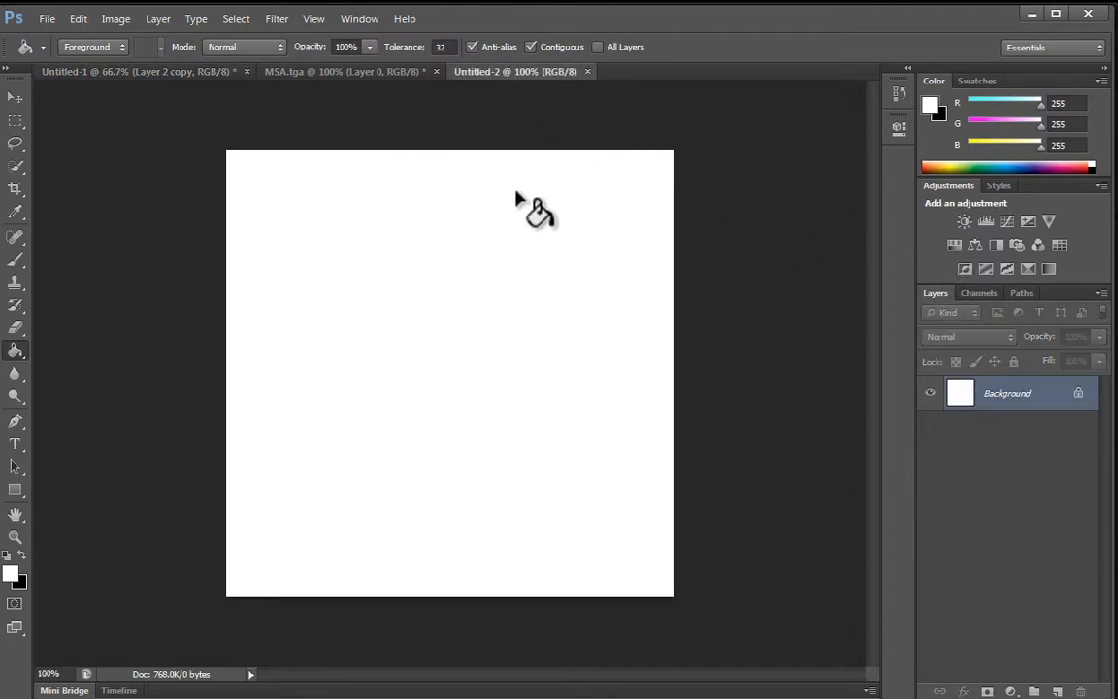
click(979, 294)
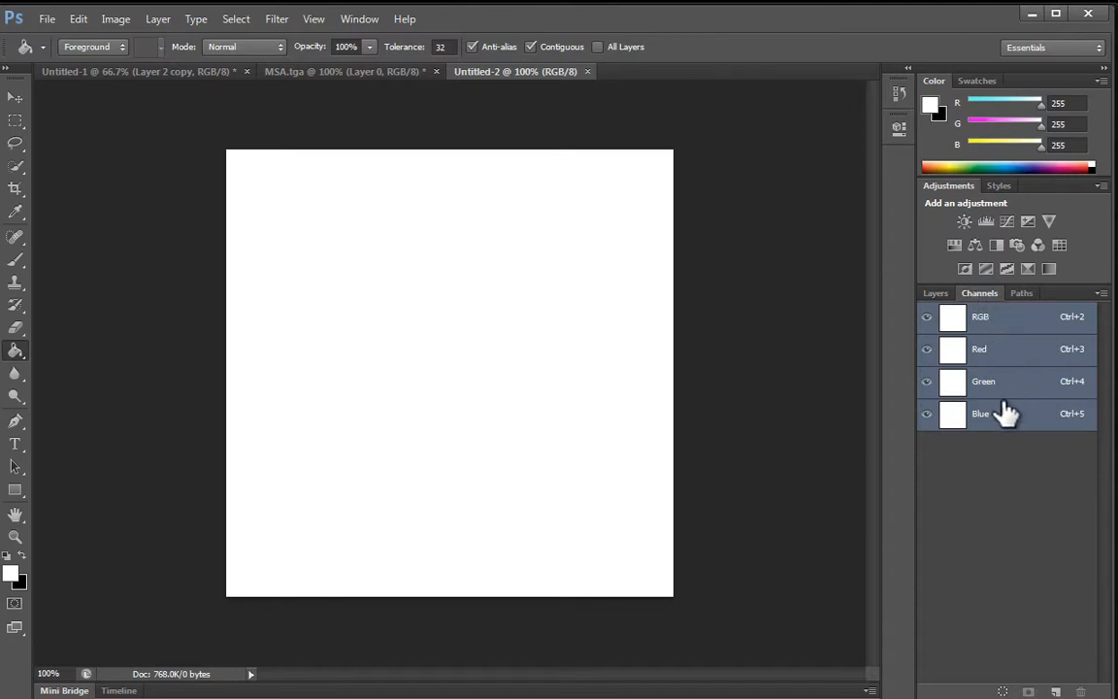
click(982, 355)
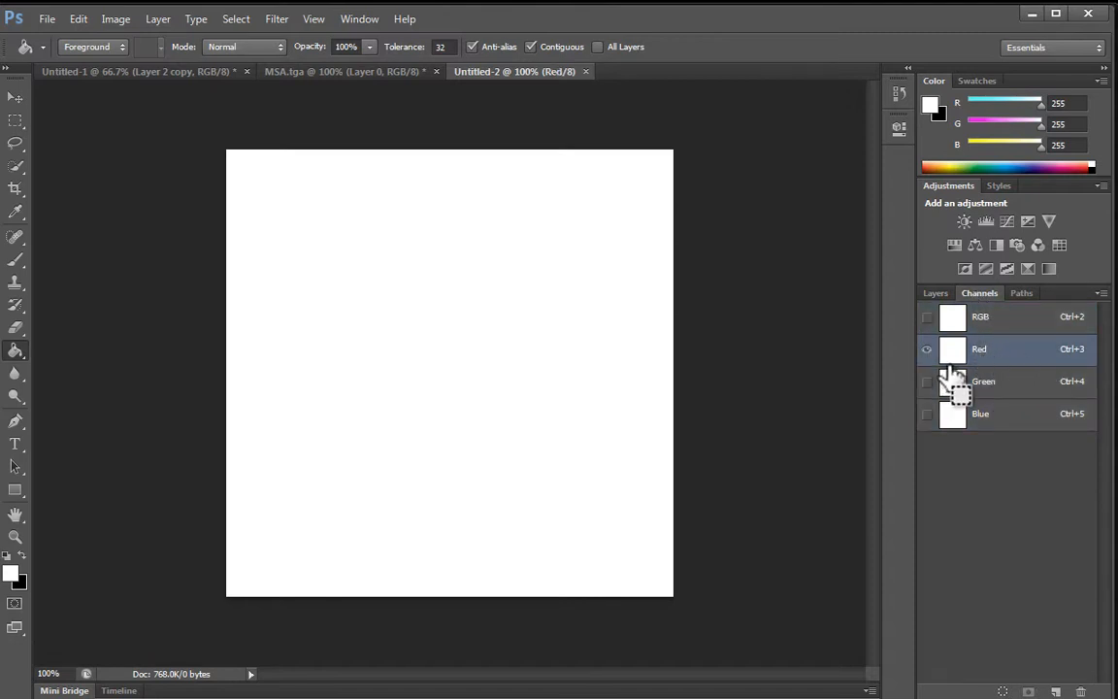
drag(958, 361, 935, 362)
key(ctrl+v)
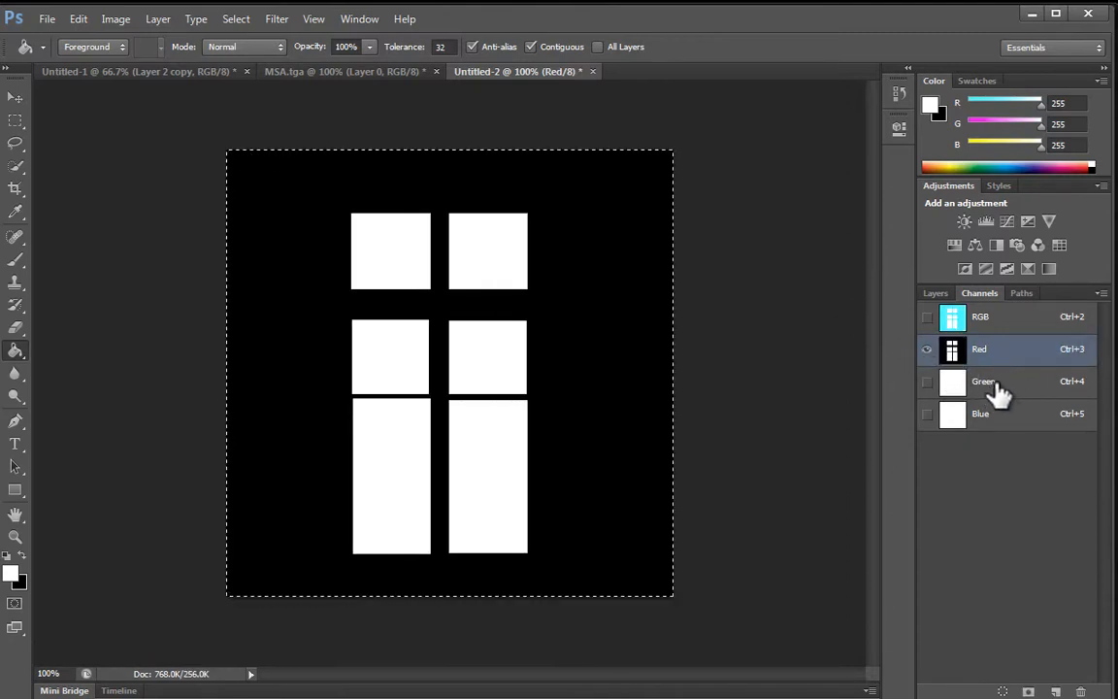
- Hide Layer 2 copy in Untitled-1, show Layer 2 copy 2, and copy its grayscale window image into Untitled-2's Green channel
click(146, 71)
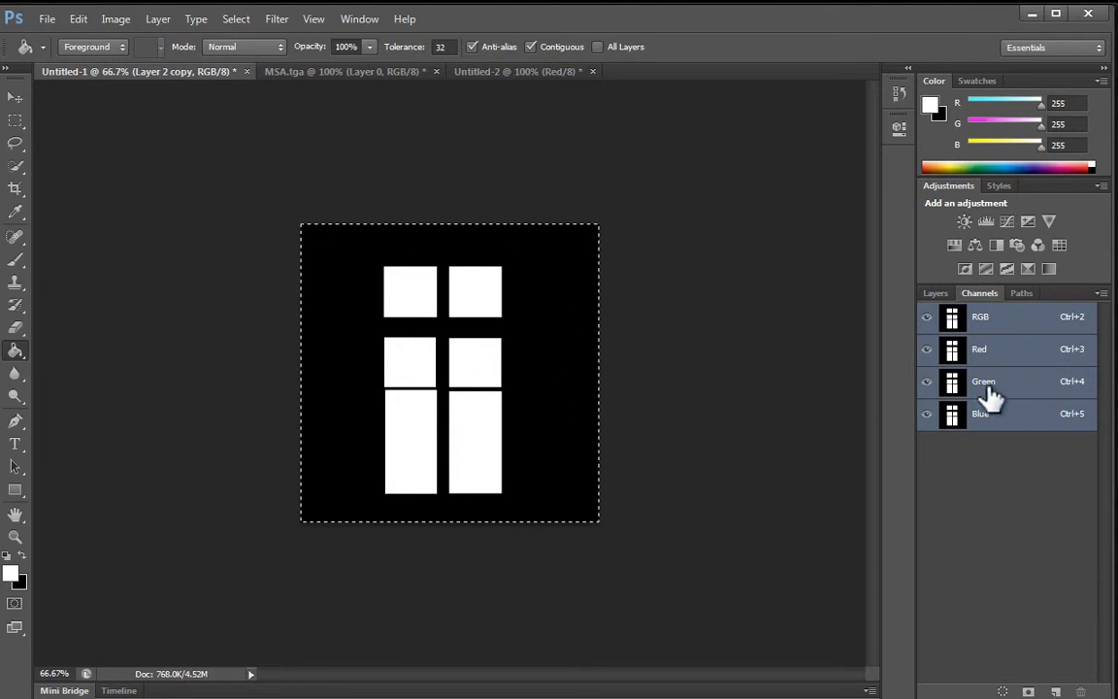
click(934, 296)
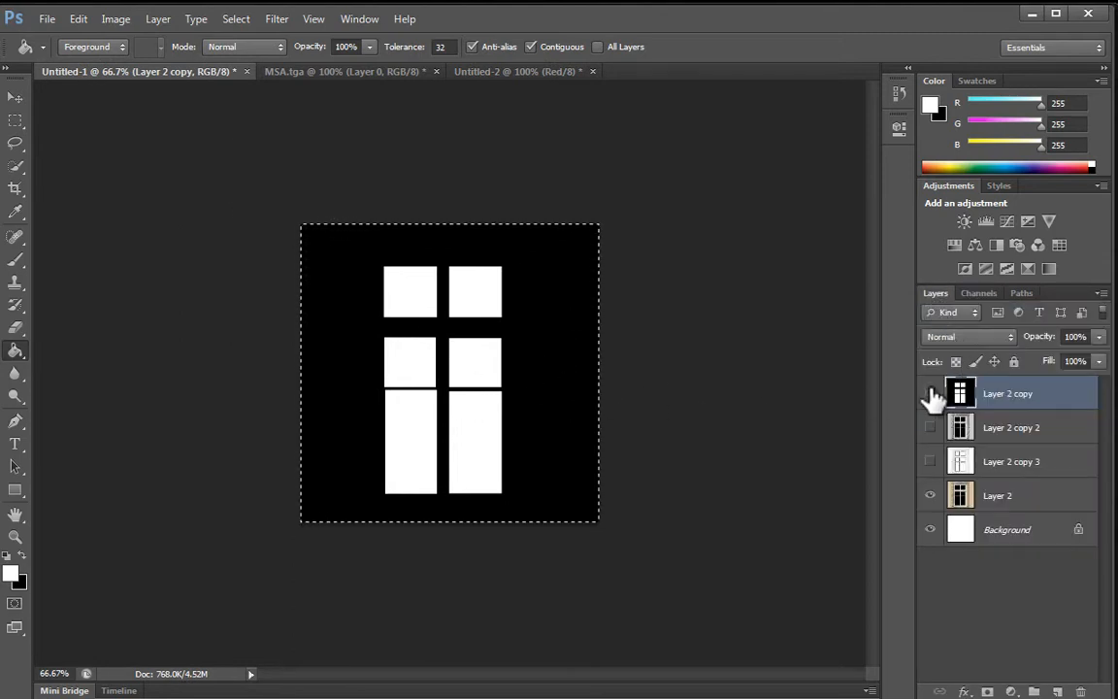
click(930, 393)
click(930, 427)
click(974, 437)
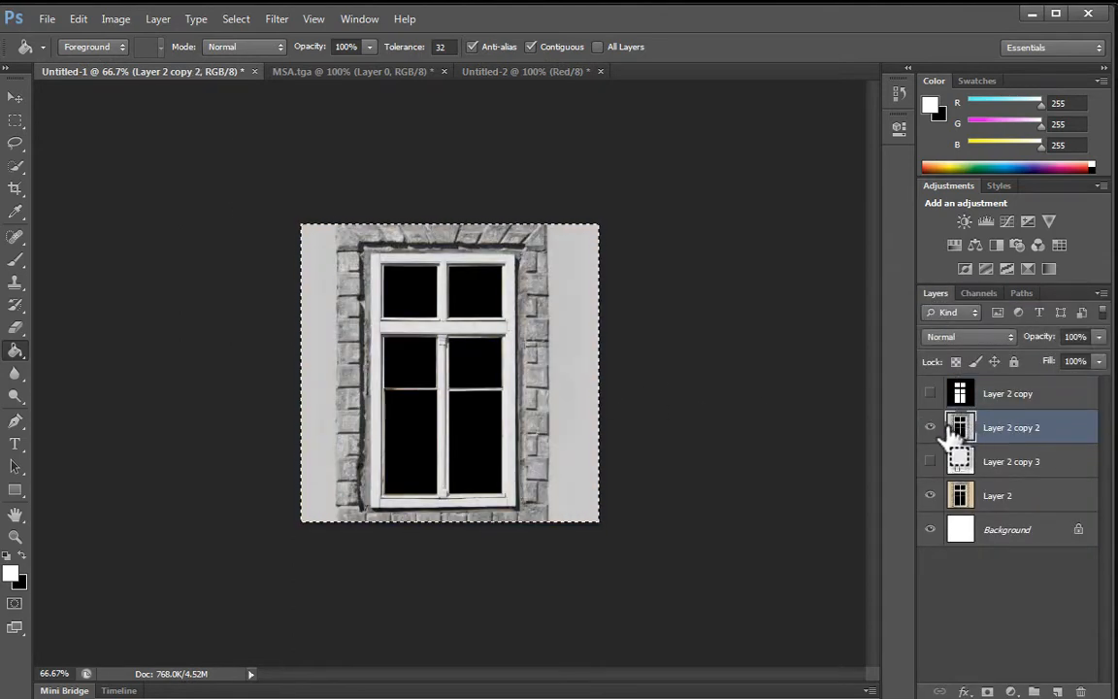
click(542, 73)
click(978, 295)
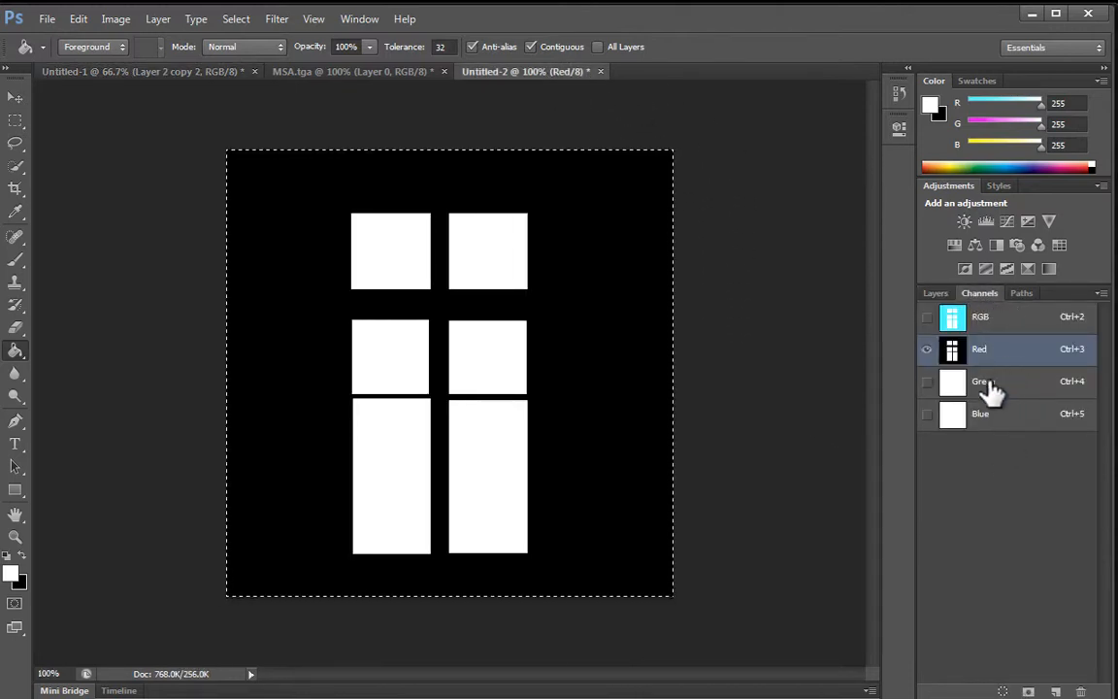
click(990, 384)
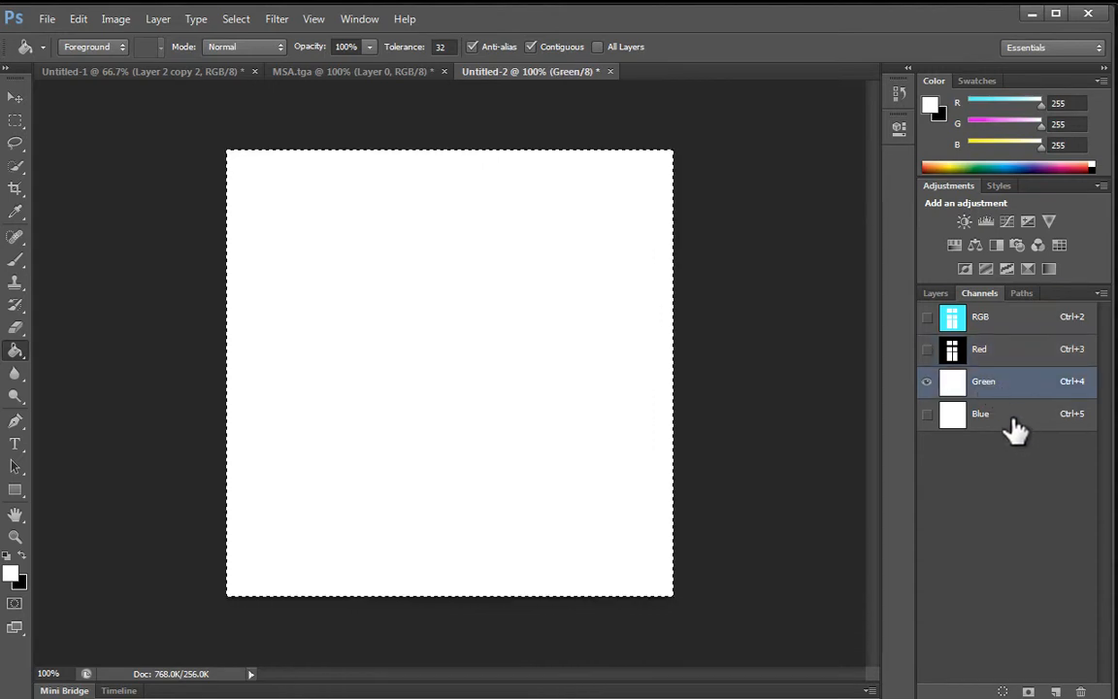
key(ctrl+v)
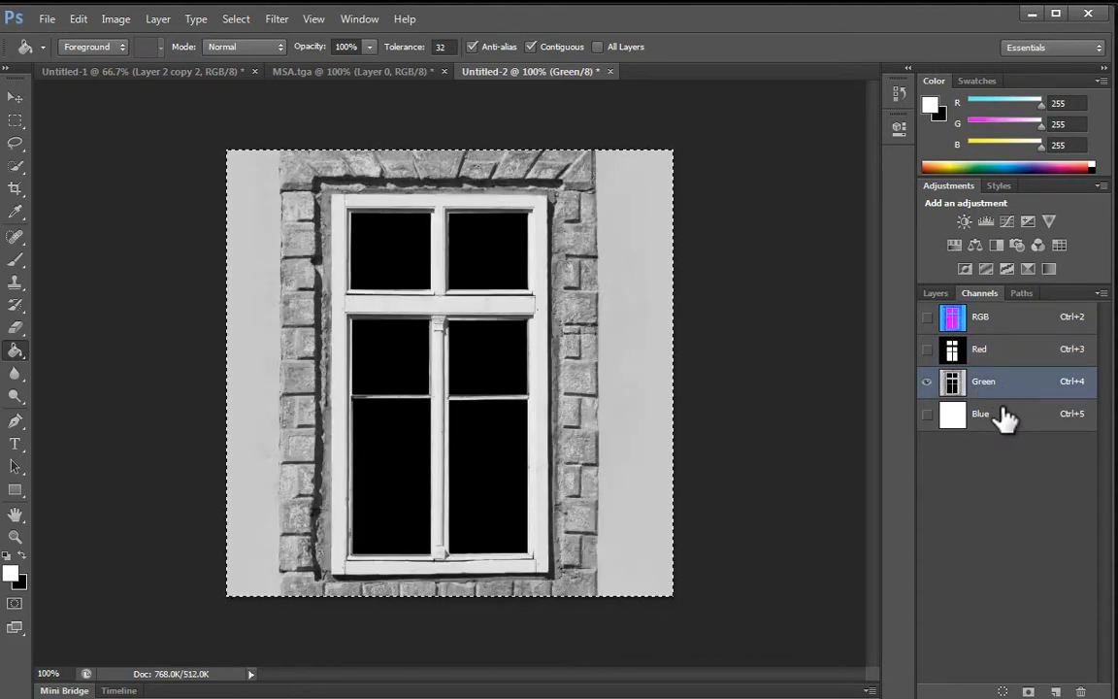
- Hide Layer 2 copy 2 in Untitled-1, show Layer 2 copy 3, and copy its light occlusion mask into Untitled-2's Blue channel
click(988, 415)
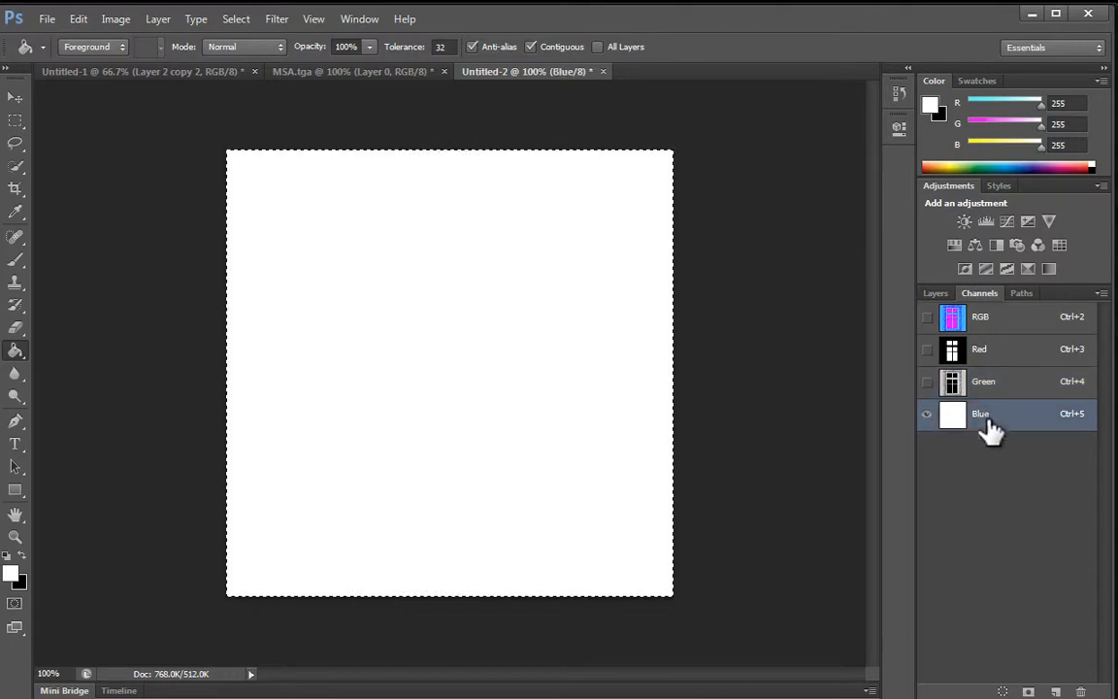
click(144, 70)
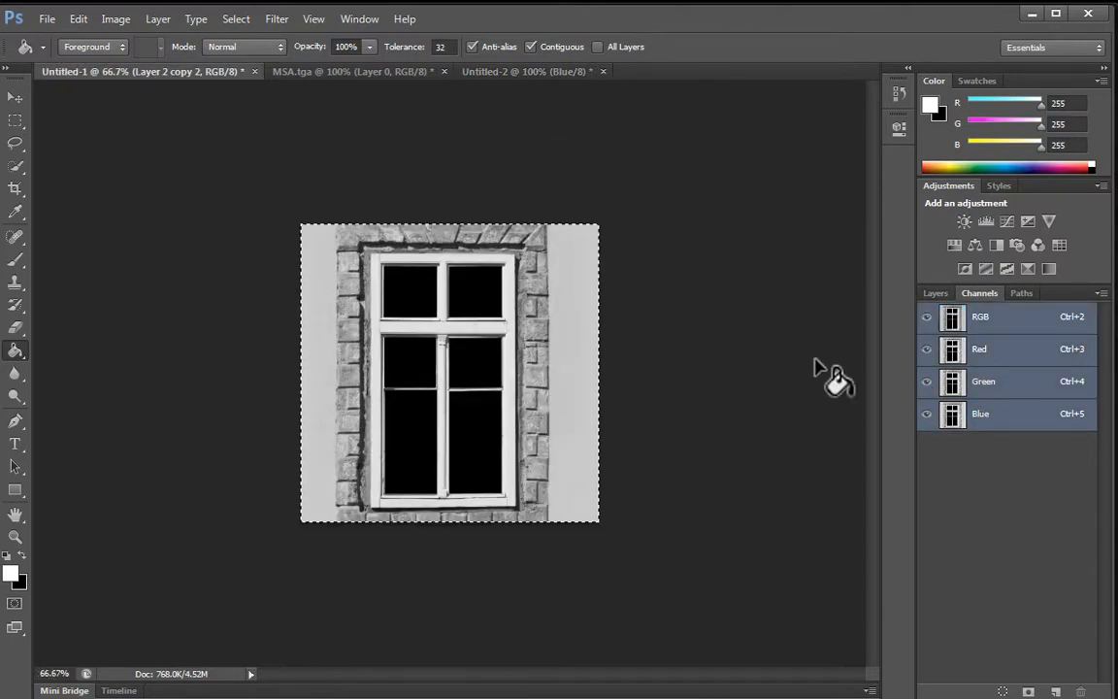
click(937, 293)
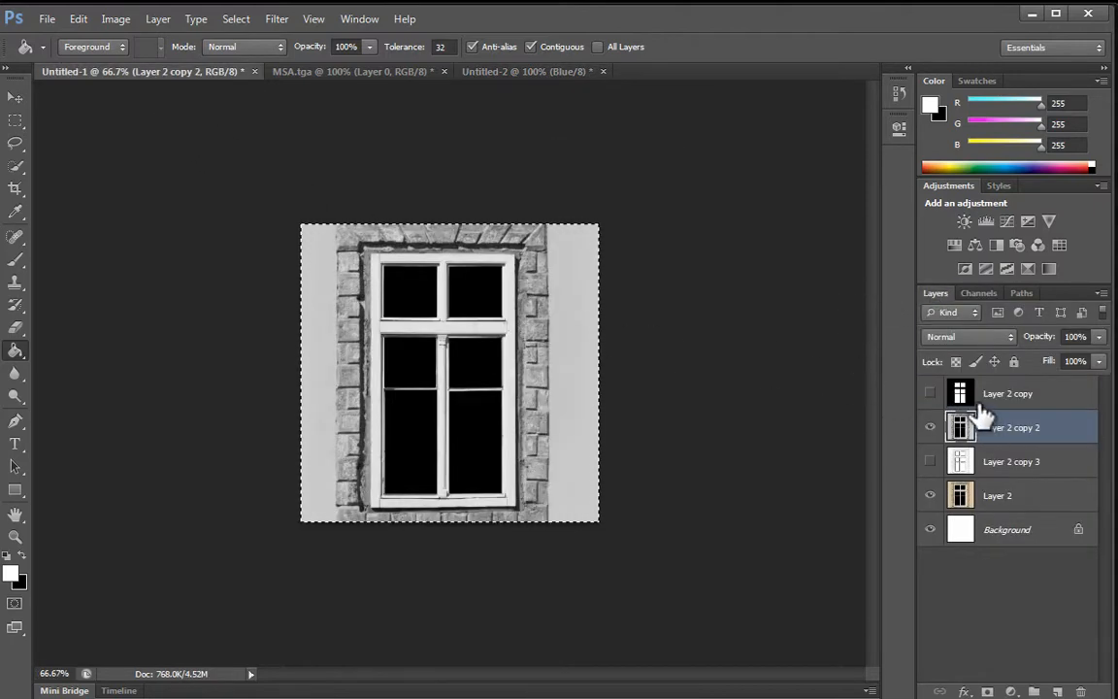
click(930, 427)
click(937, 463)
click(929, 462)
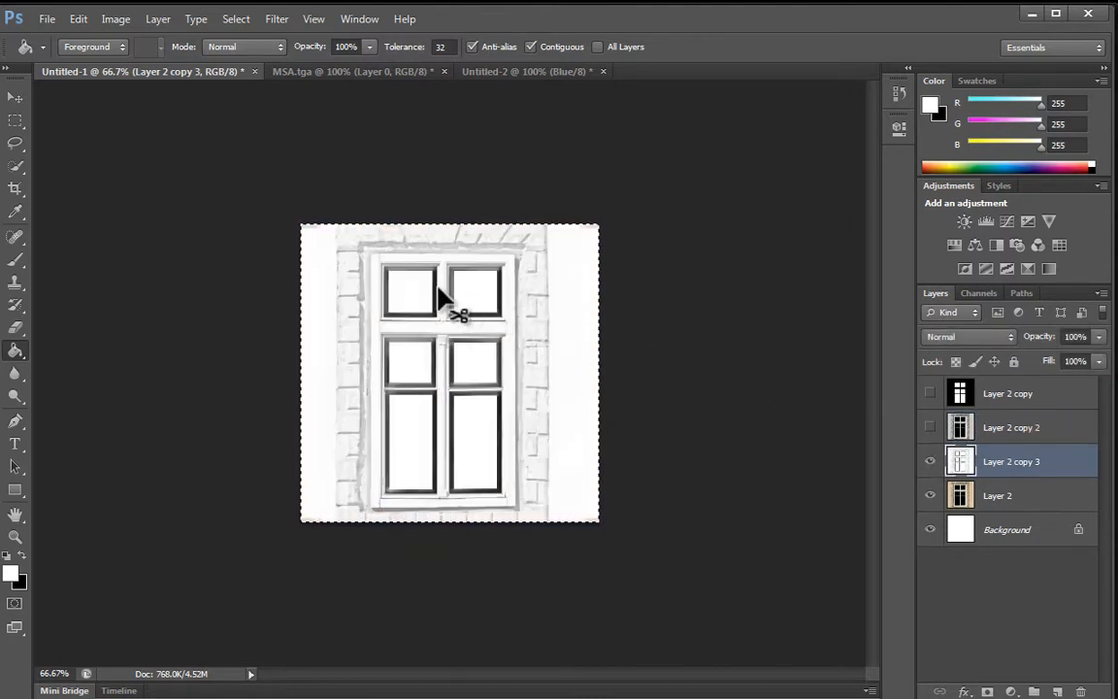
click(508, 72)
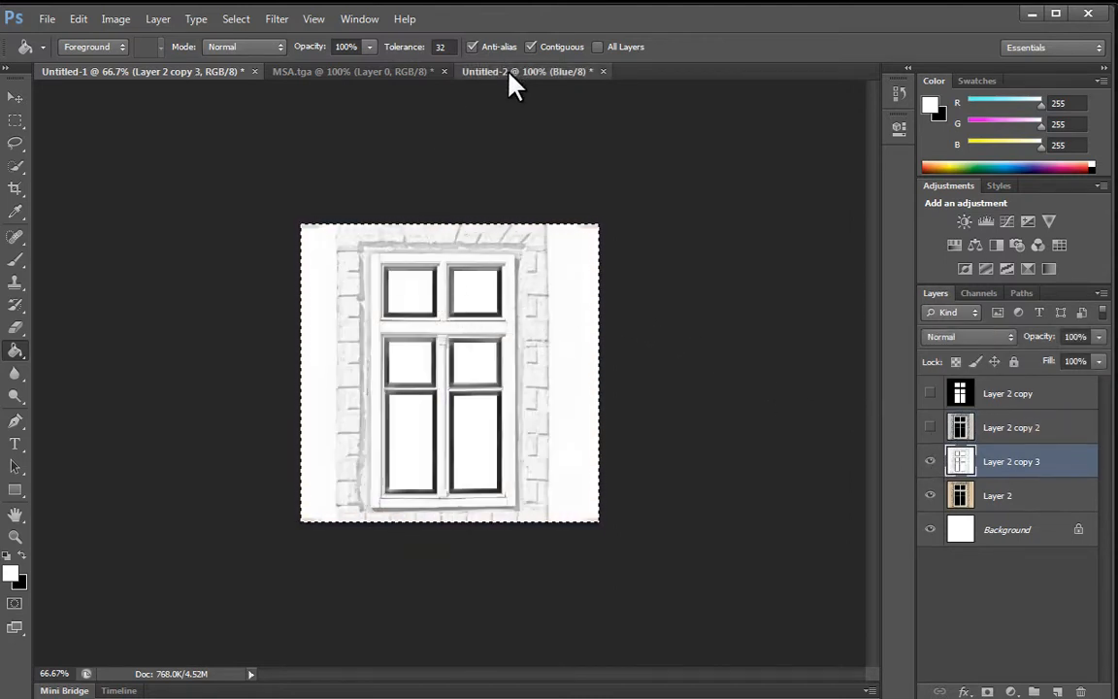
click(978, 293)
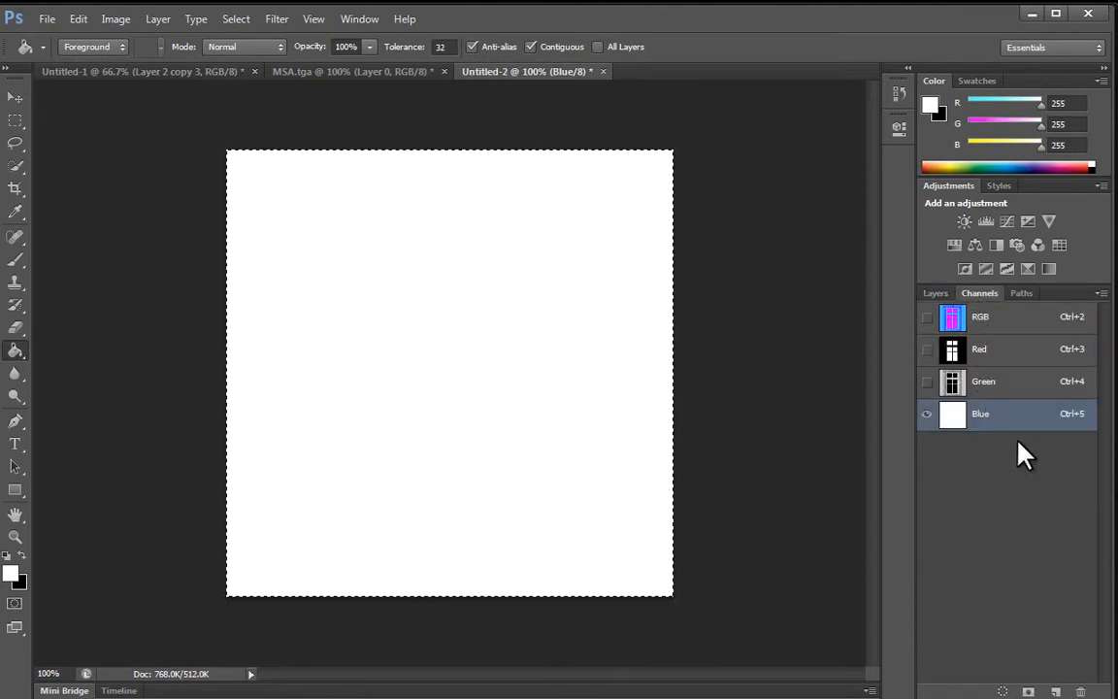
key(ctrl+v)
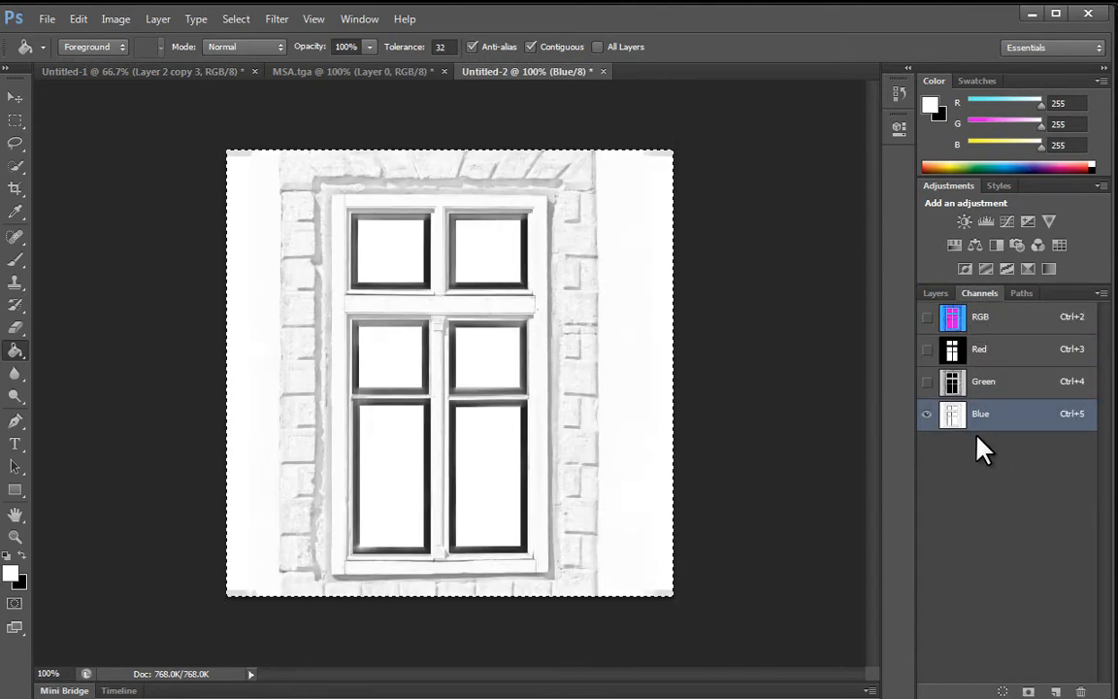
click(1005, 322)
click(937, 293)
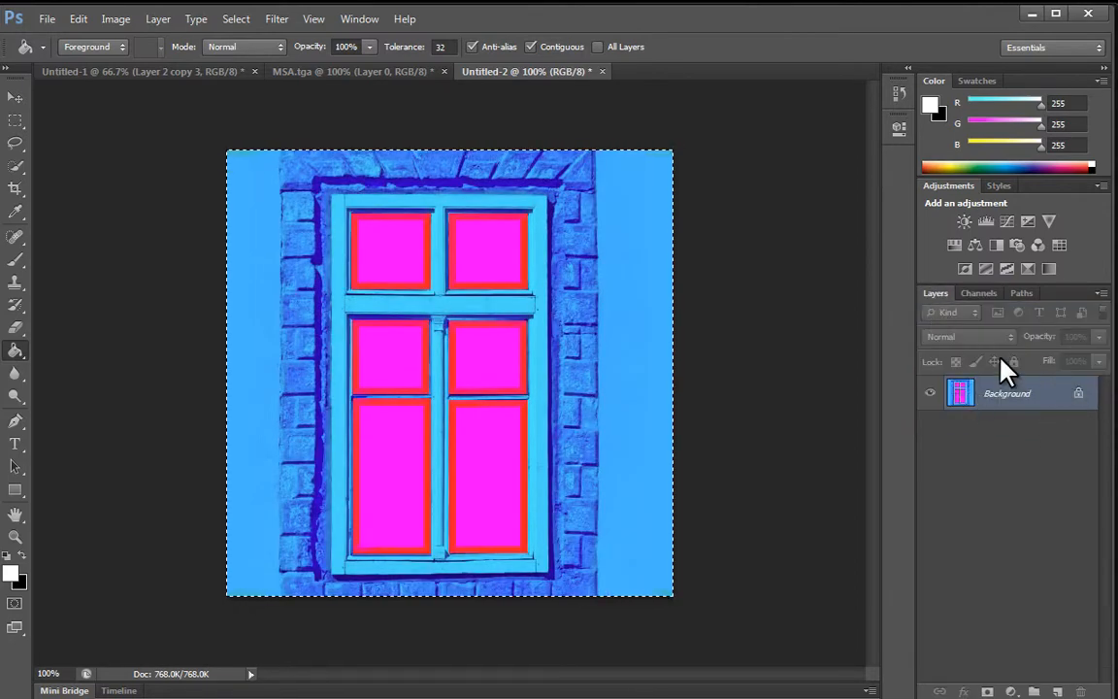
click(45, 19)
click(95, 225)
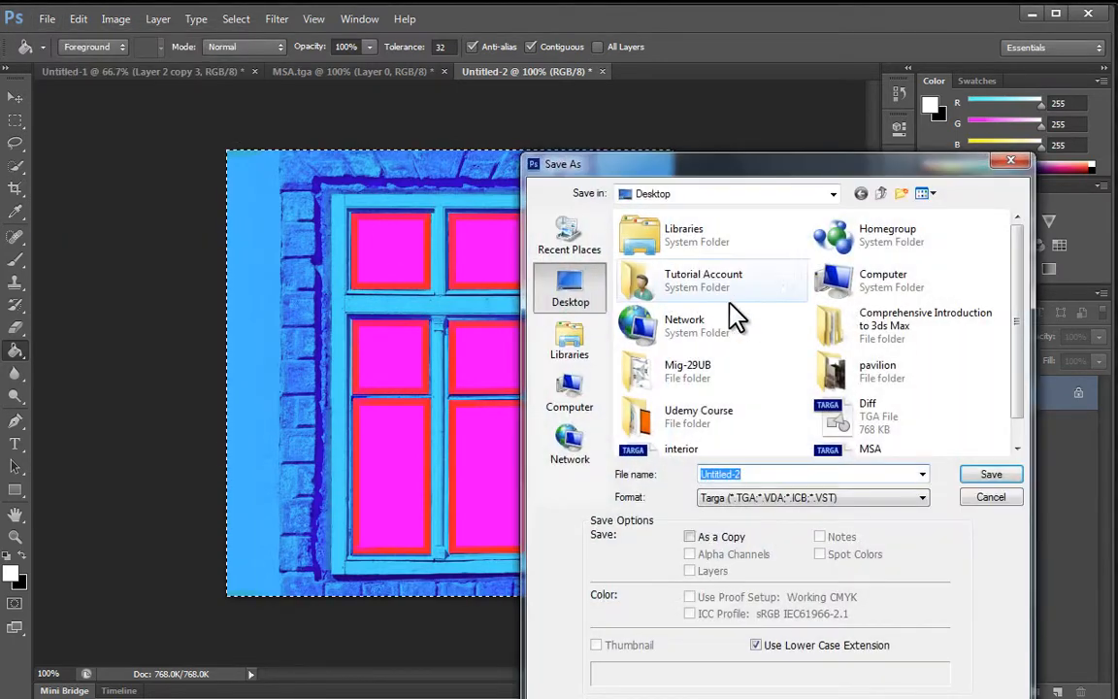
click(991, 497)
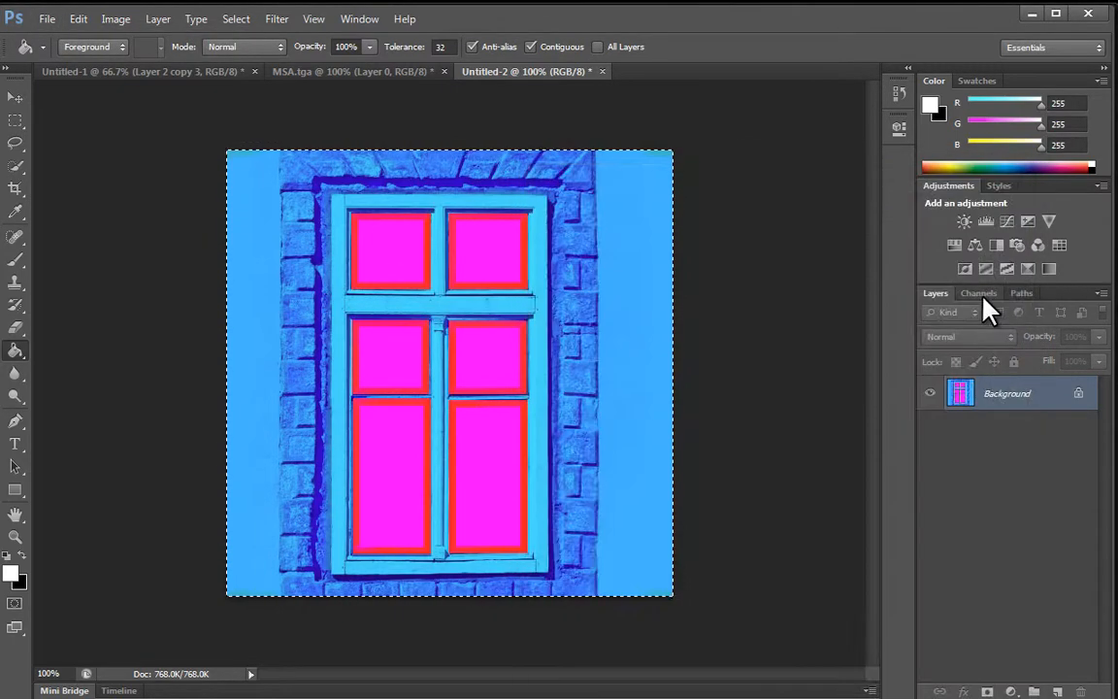
- Examine the Red, Green and Blue channels of Untitled-2 one at a time, then return to the RGB composite
click(980, 294)
click(994, 351)
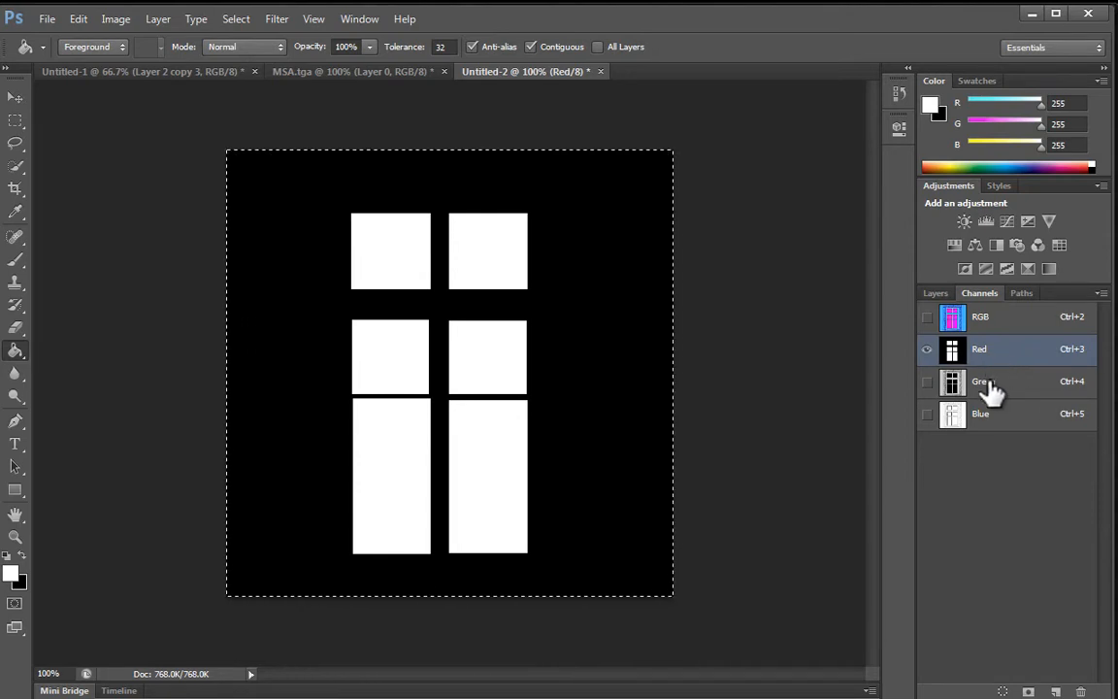
click(990, 384)
click(986, 355)
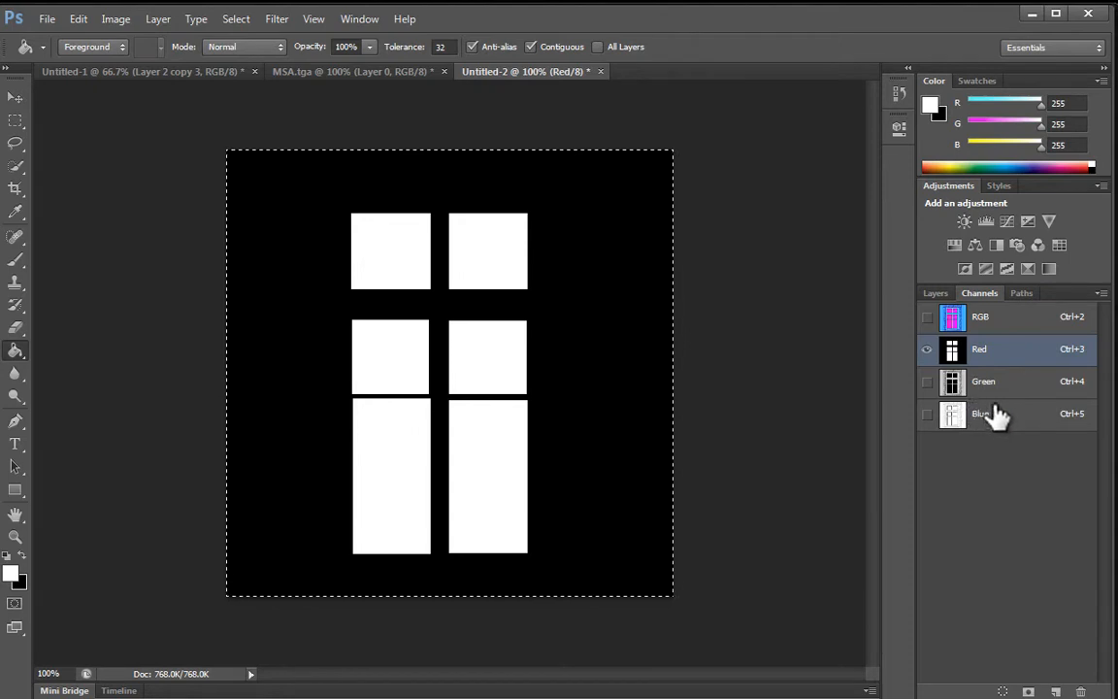
click(987, 389)
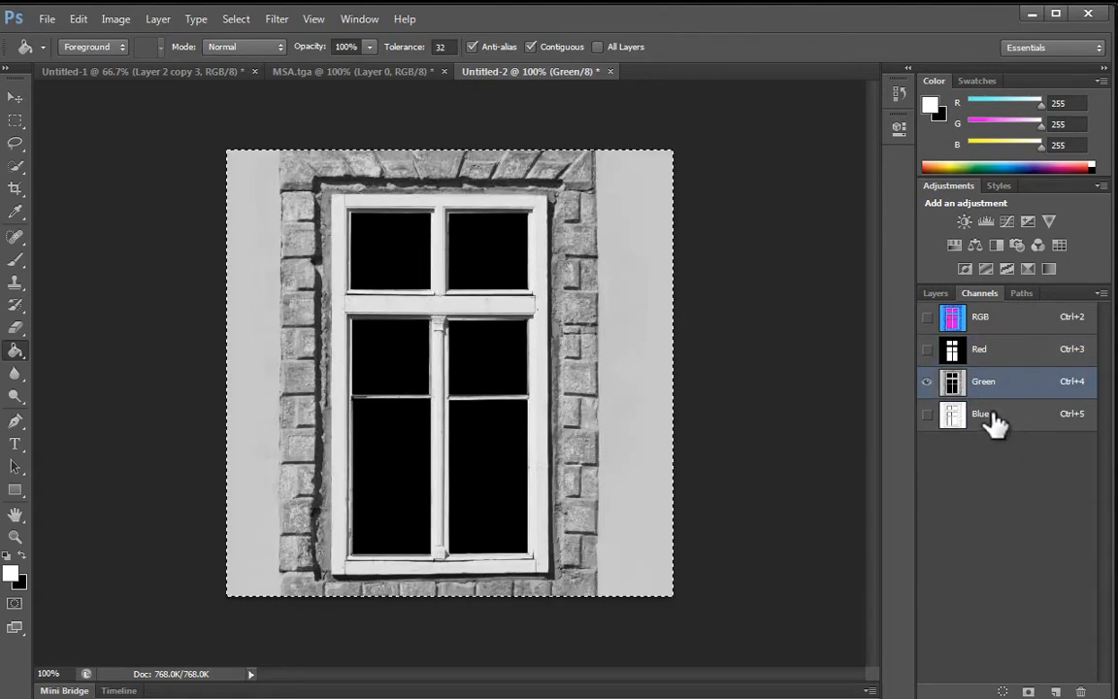
click(997, 424)
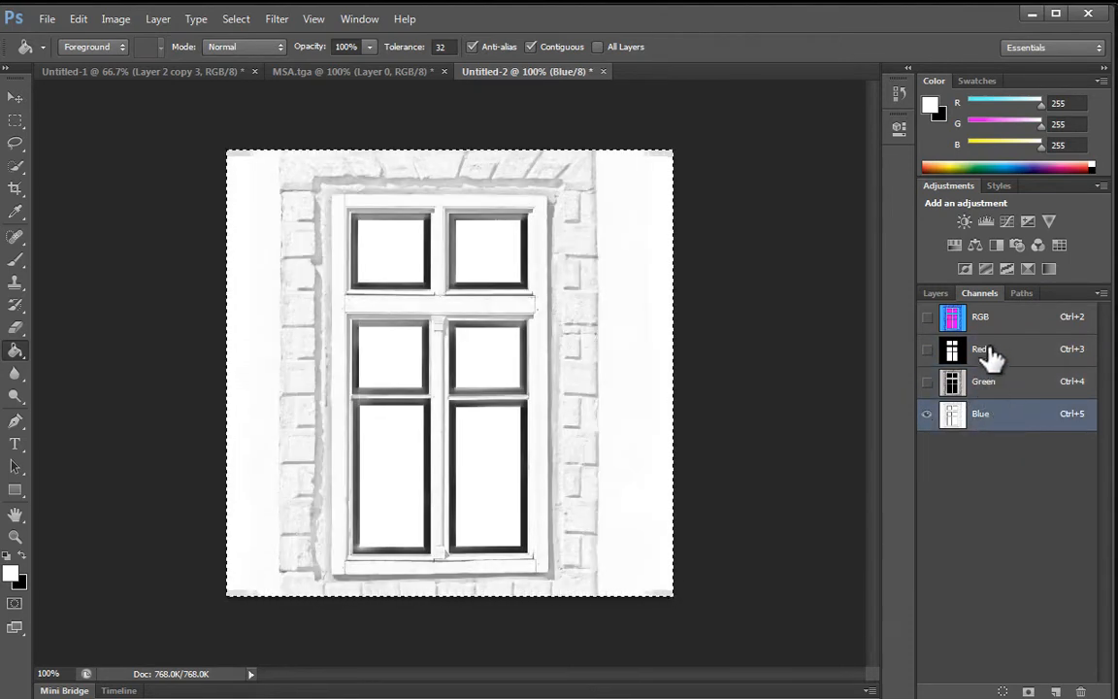
click(994, 357)
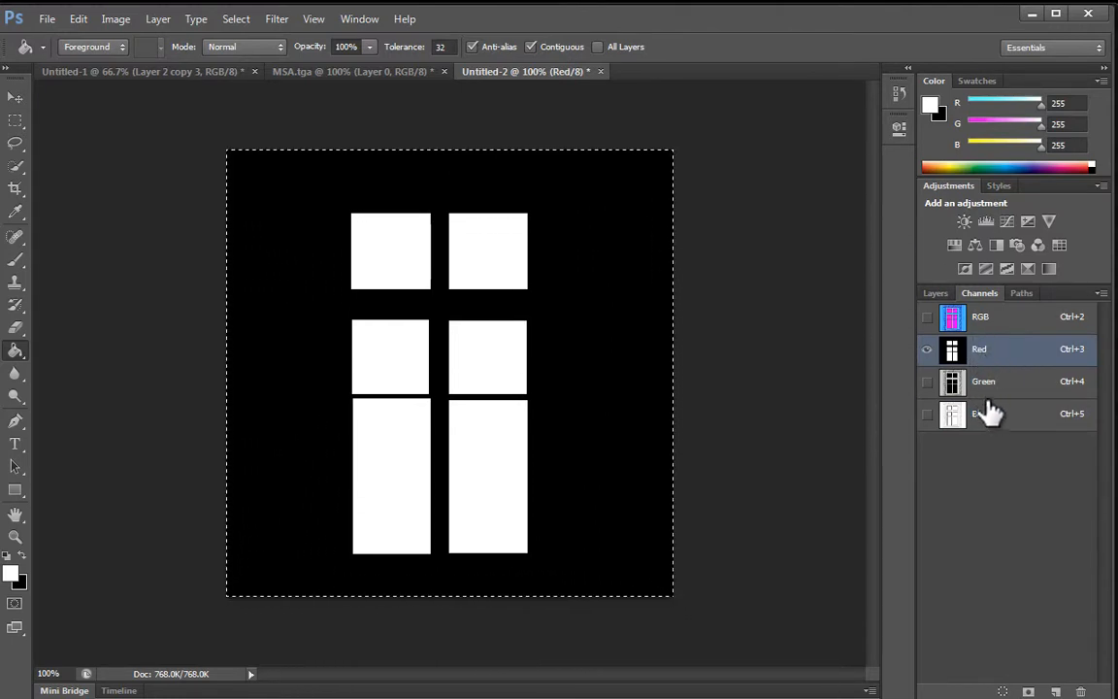
click(983, 319)
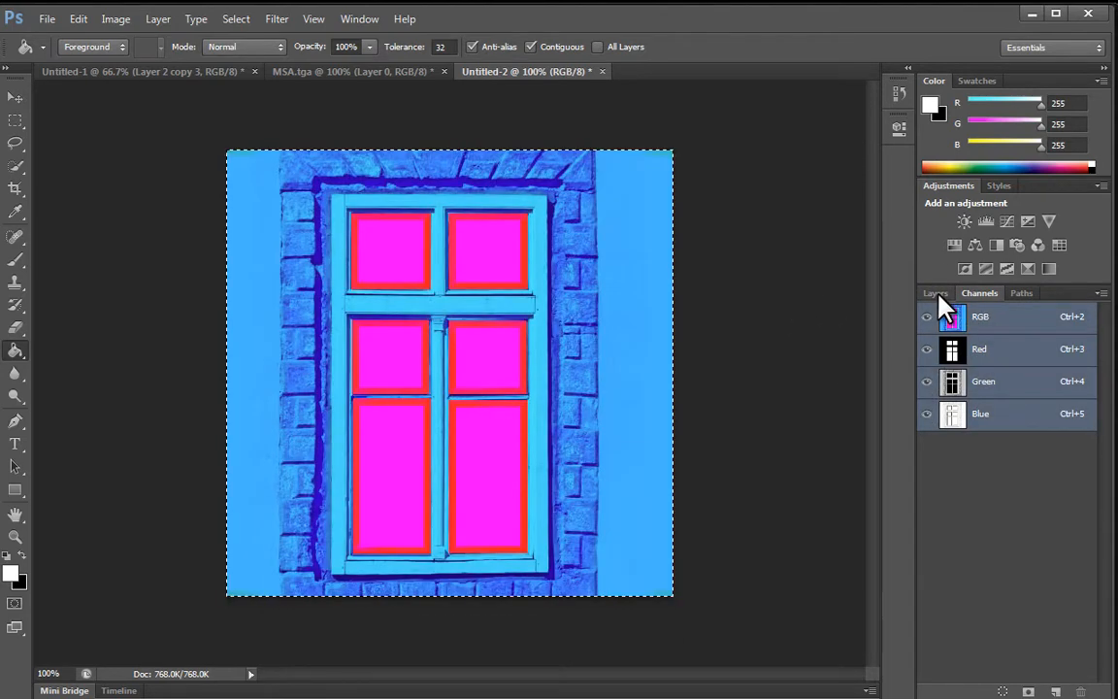
- Try to save Untitled-2 to the Desktop in Targa format over the existing MSA file
click(935, 293)
click(47, 19)
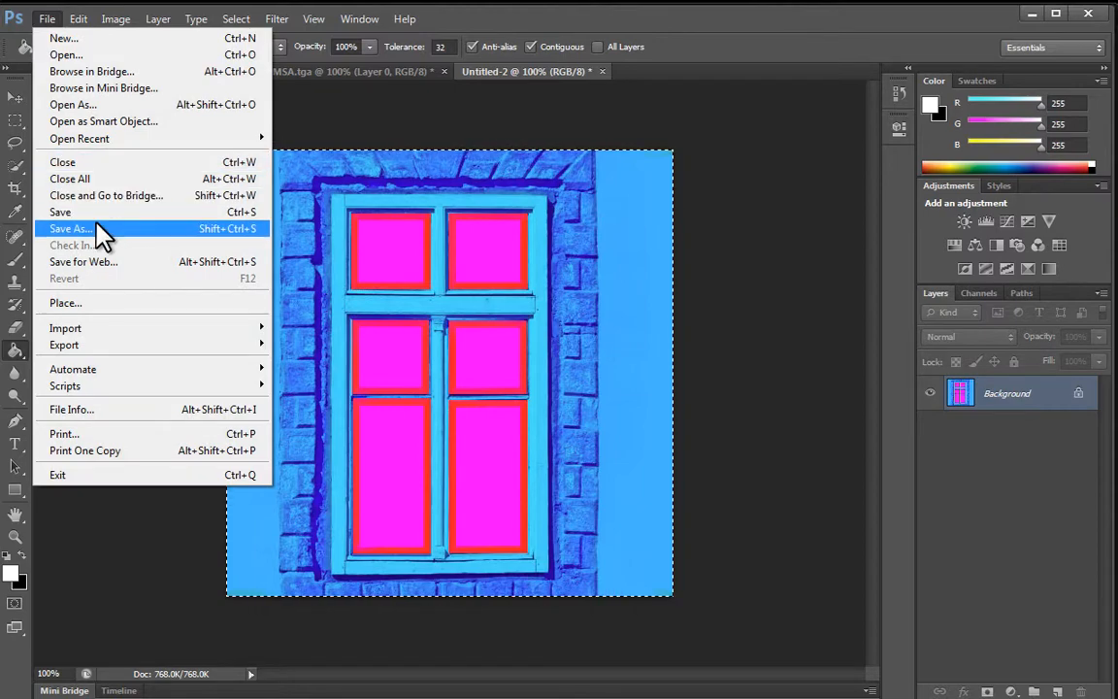
click(97, 229)
click(569, 289)
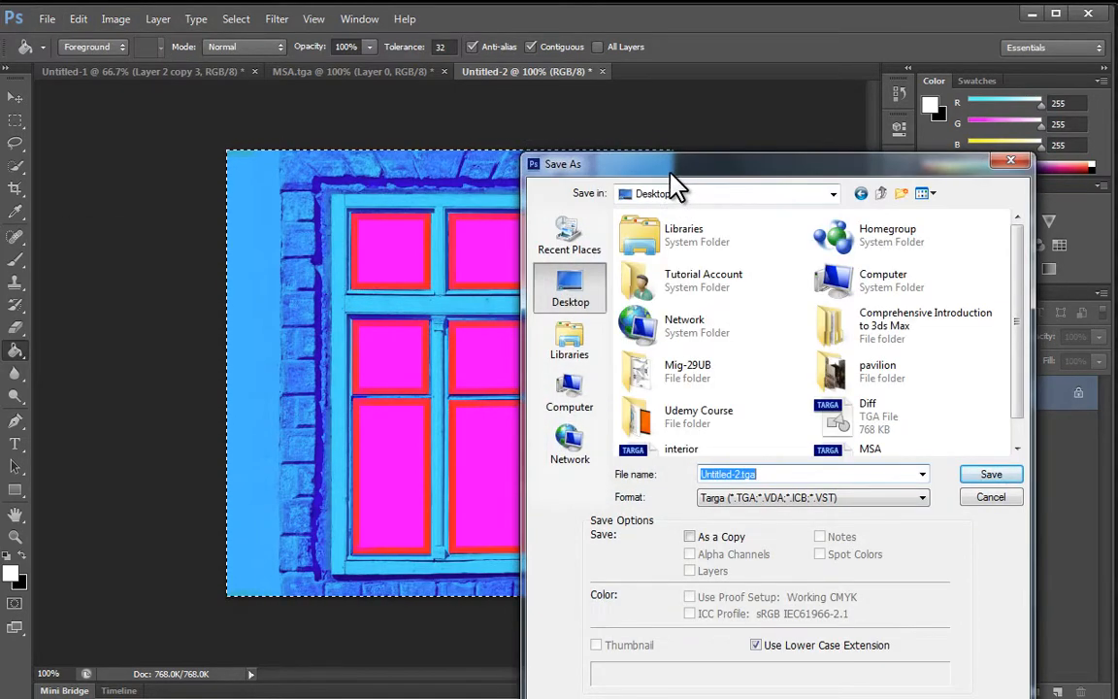
drag(674, 164, 423, 76)
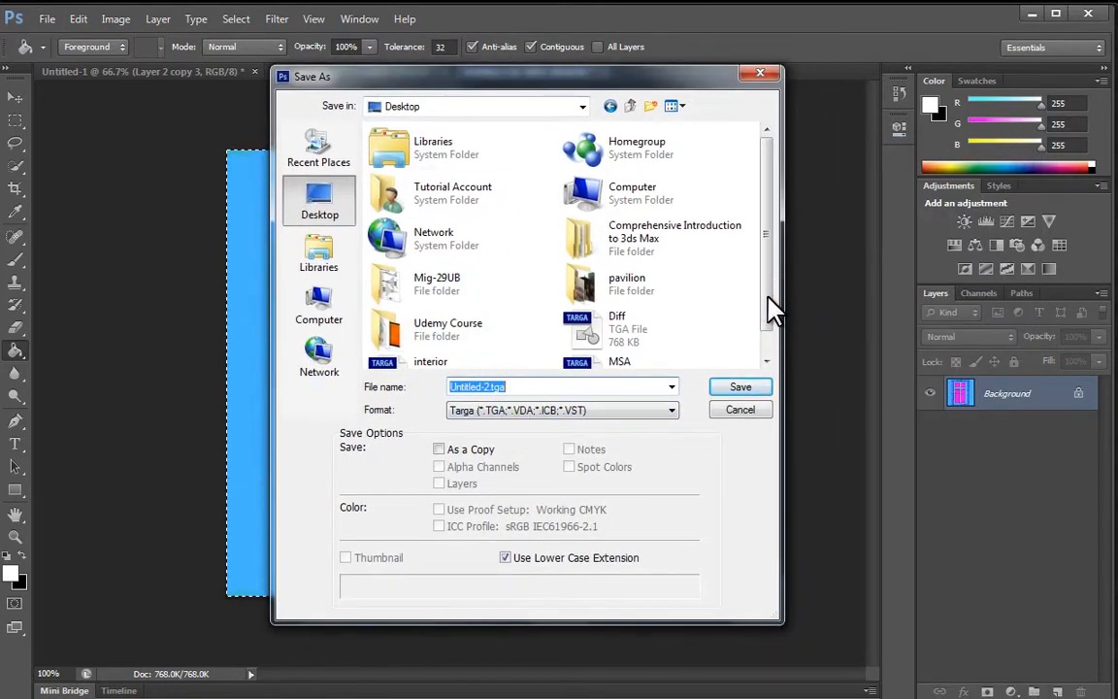
click(621, 362)
click(740, 386)
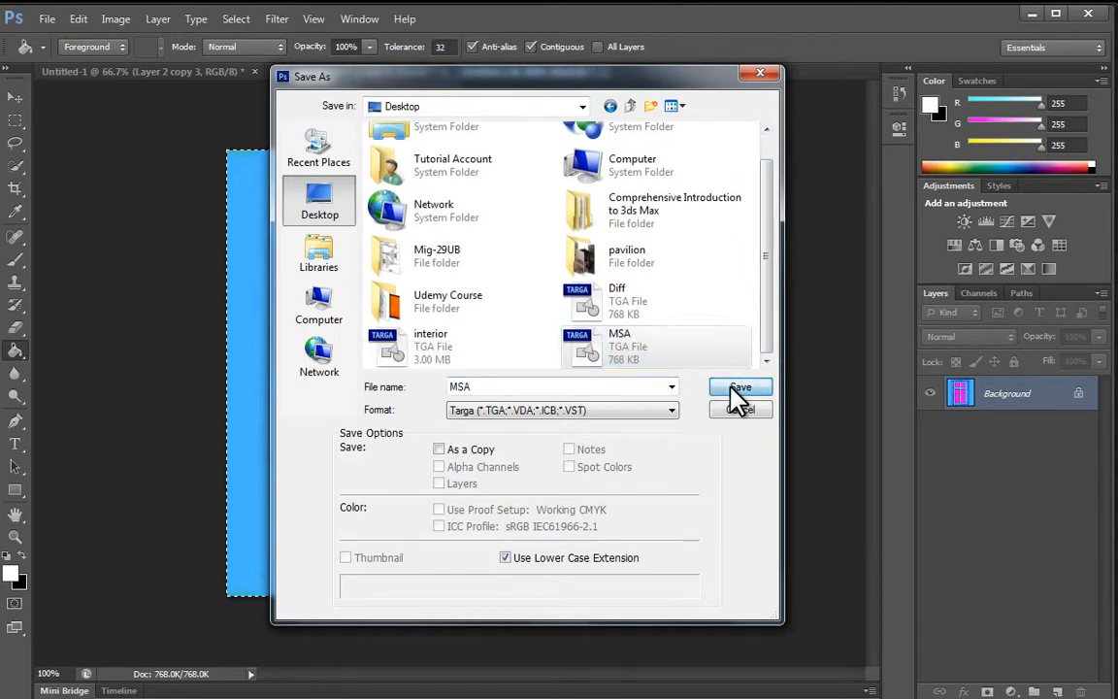
click(694, 333)
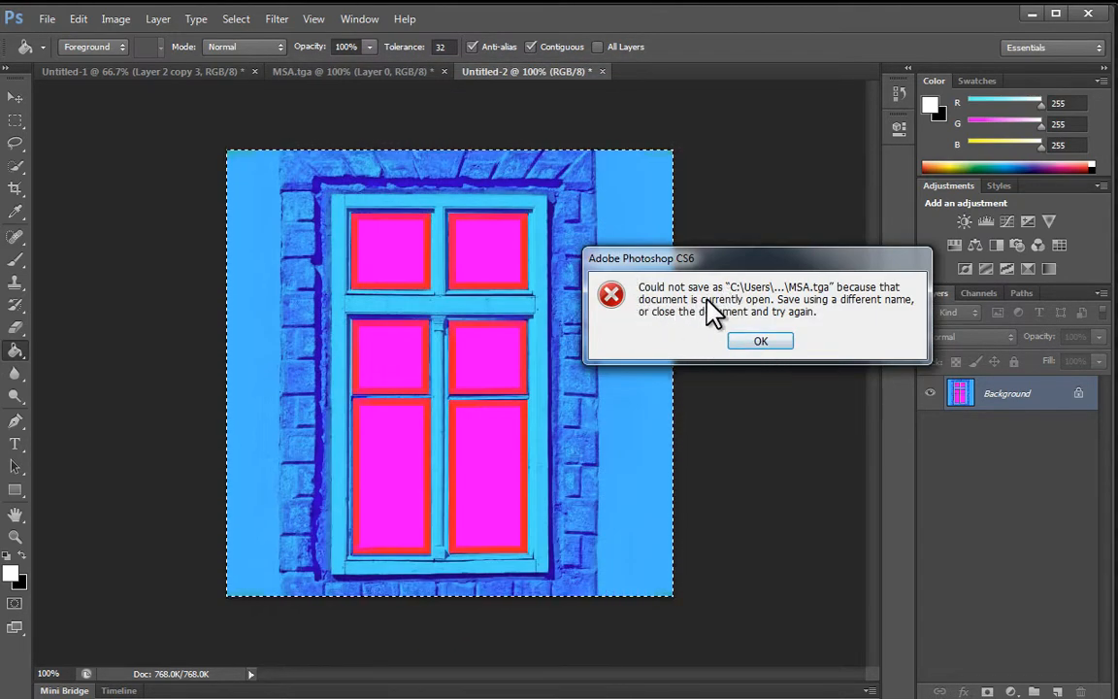
click(759, 342)
- Close the MSA.tga document, discarding its unsaved changes
click(359, 72)
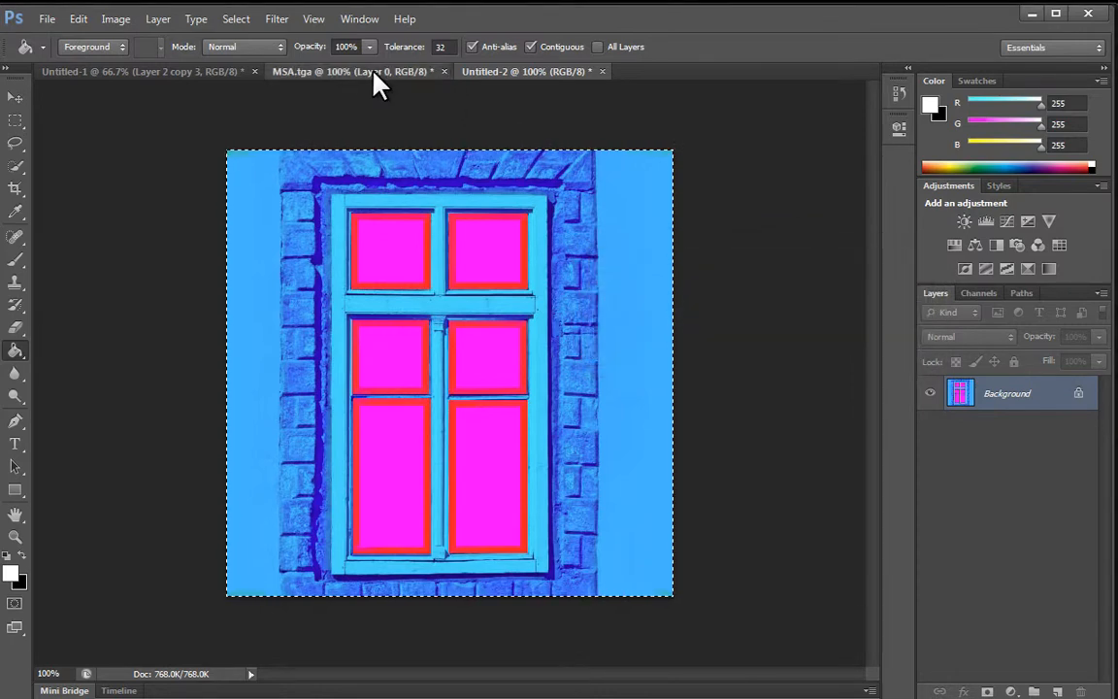
click(443, 72)
click(748, 333)
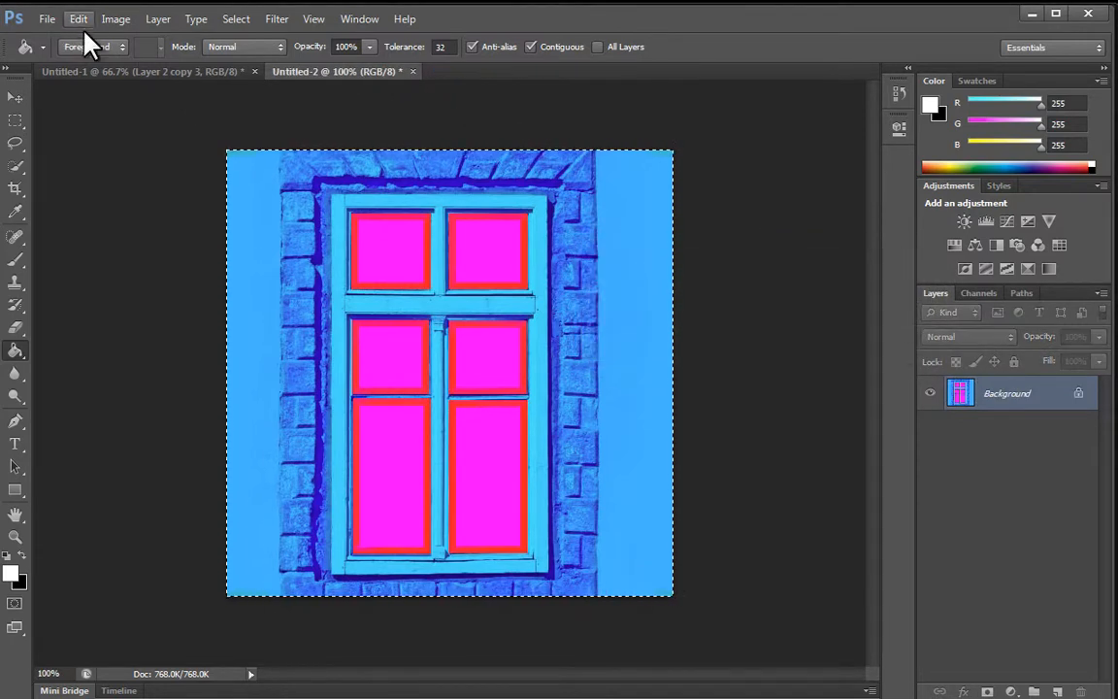
- Save Untitled-2 to the Desktop as the Targa file MSA at 24 bits/pixel, replacing the existing file
click(49, 20)
click(102, 229)
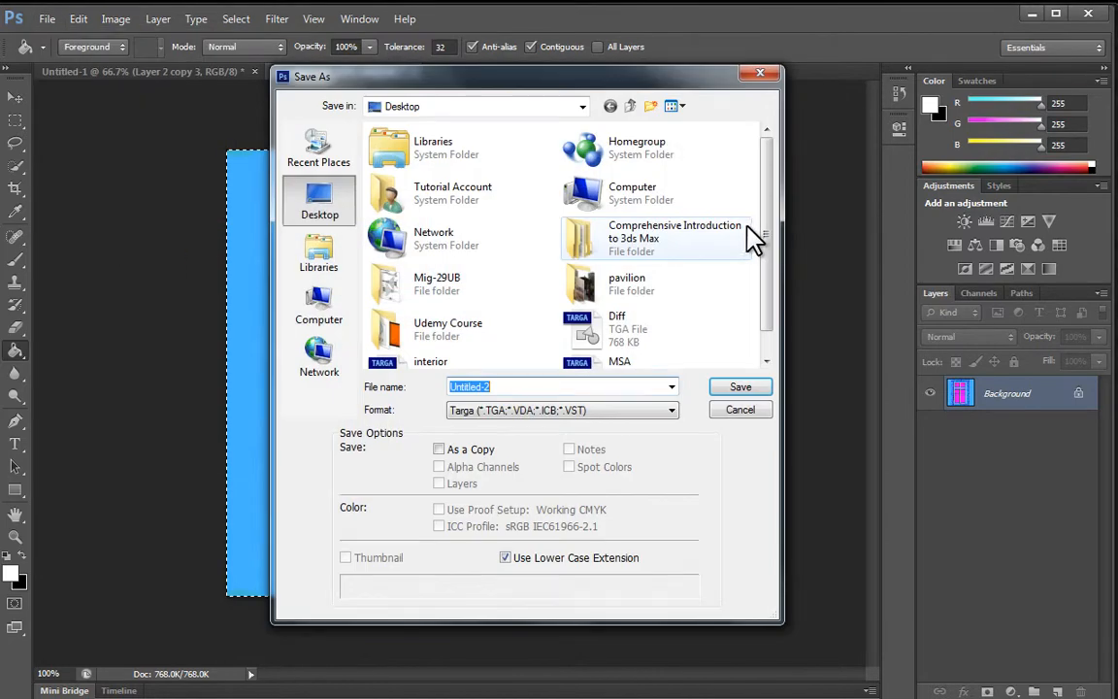
drag(761, 249, 761, 314)
click(654, 348)
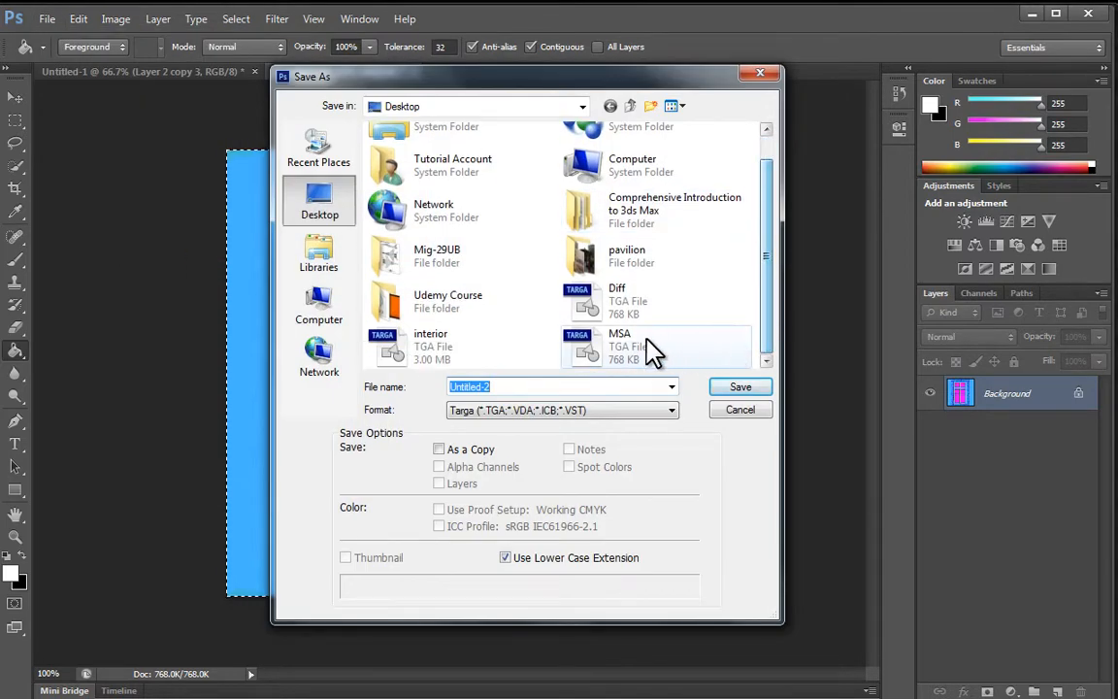
click(723, 391)
click(700, 332)
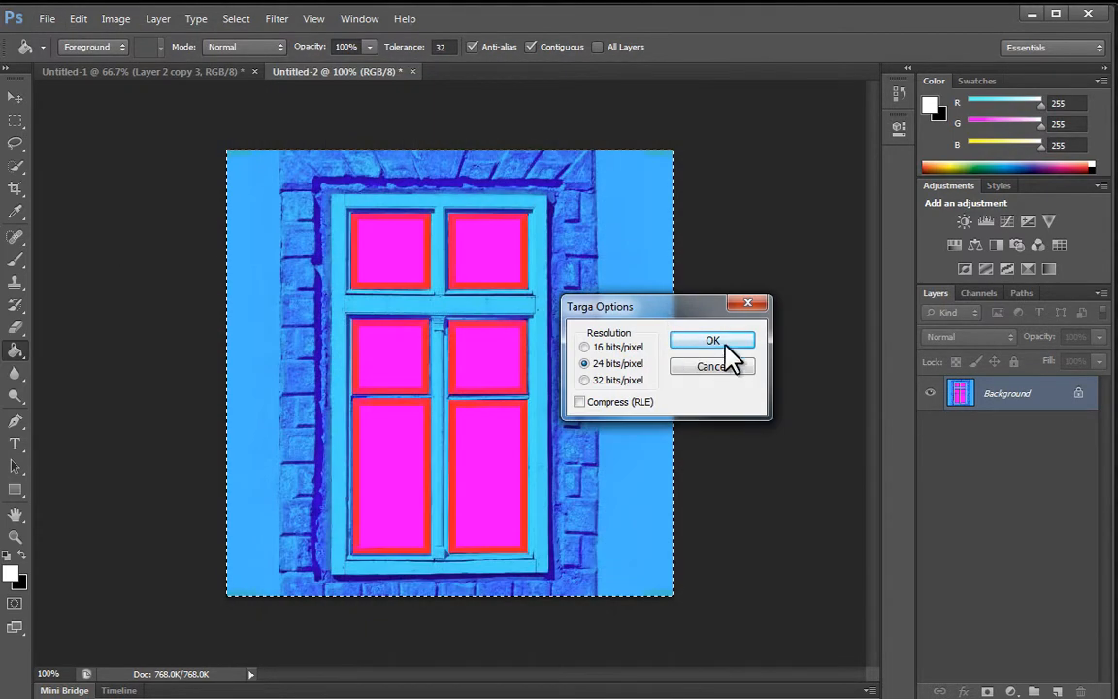
click(713, 342)
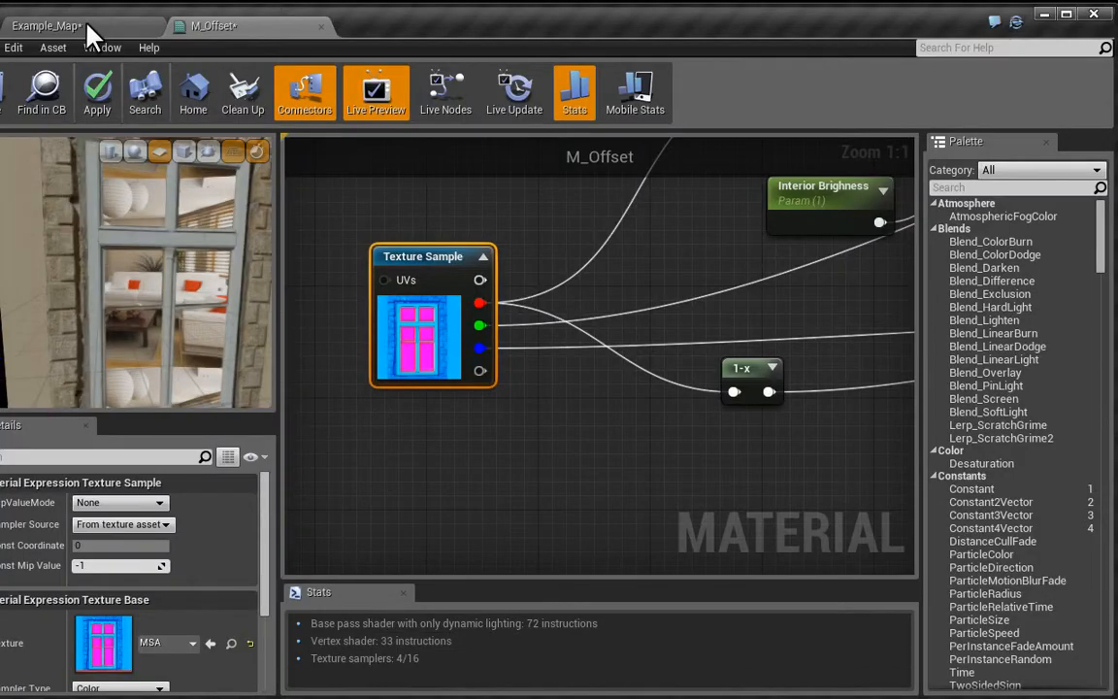
- Switch to Unreal Editor, reimport the MSA texture in the Mats folder, and check the M_Offset material preview
click(86, 26)
right_click(117, 572)
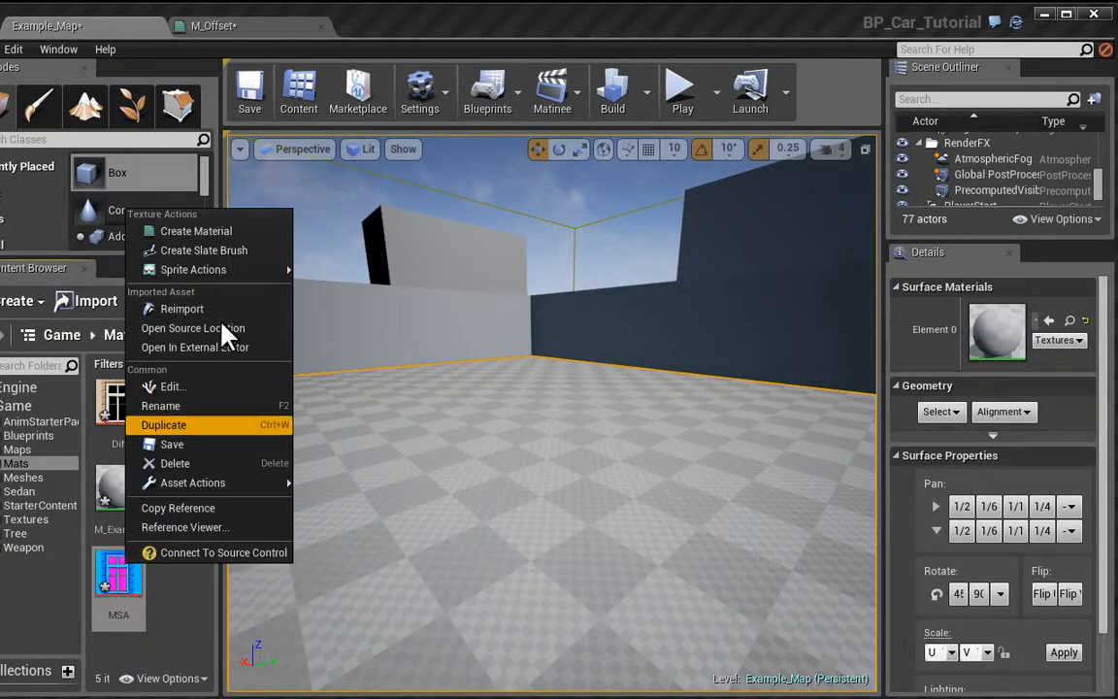
click(208, 309)
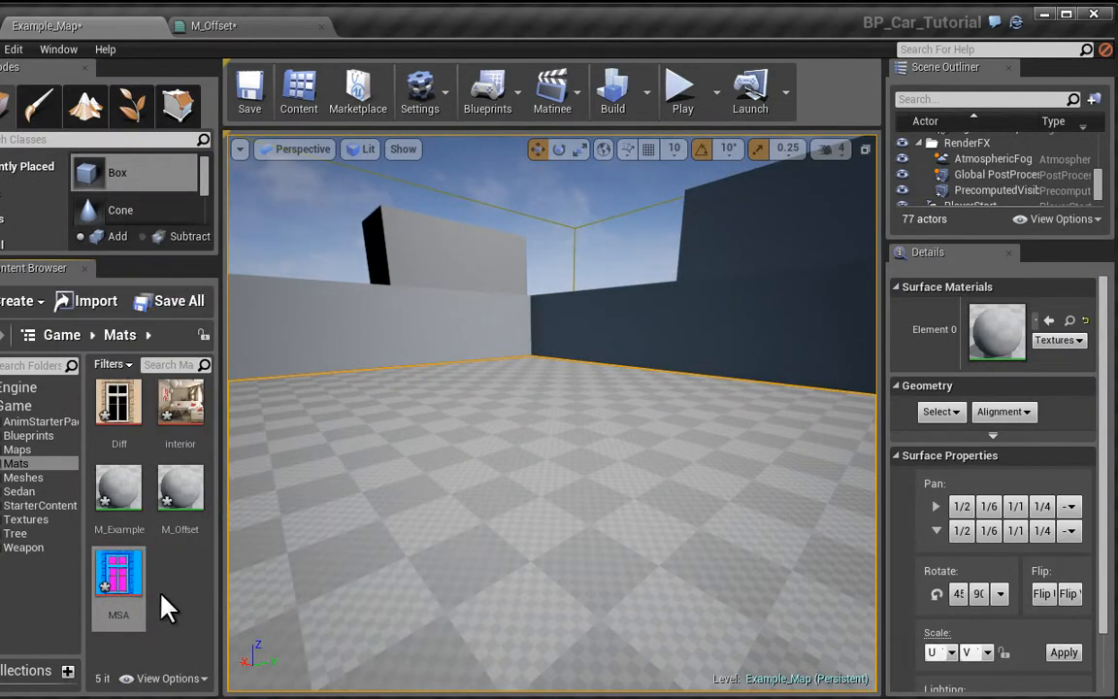
click(242, 26)
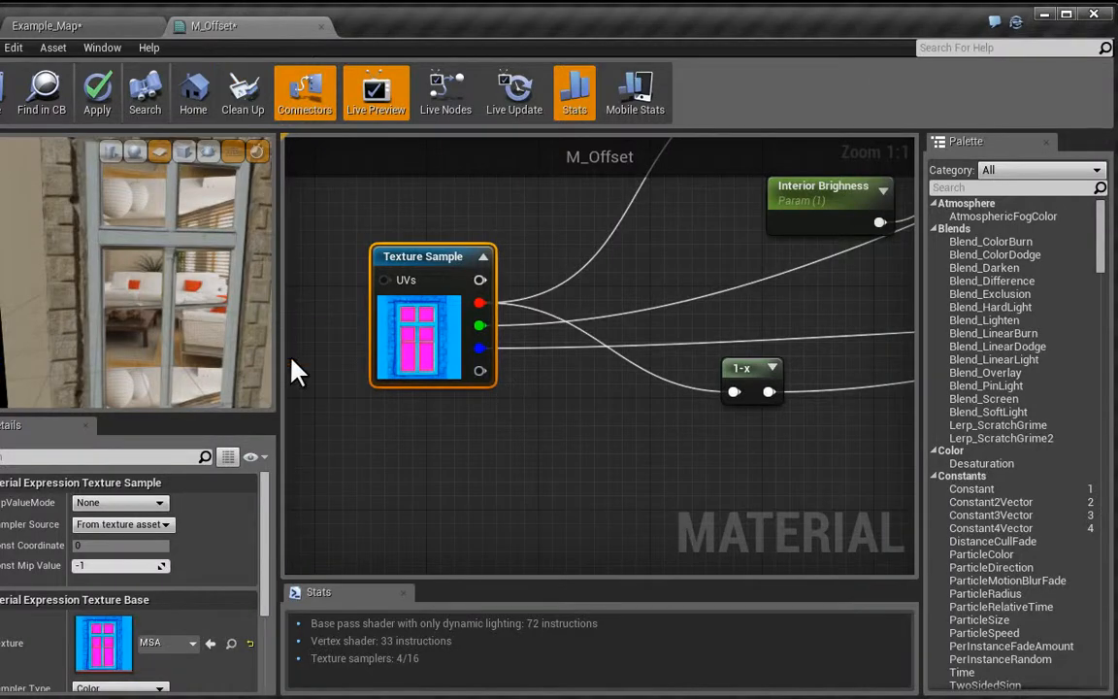
drag(165, 291, 155, 292)
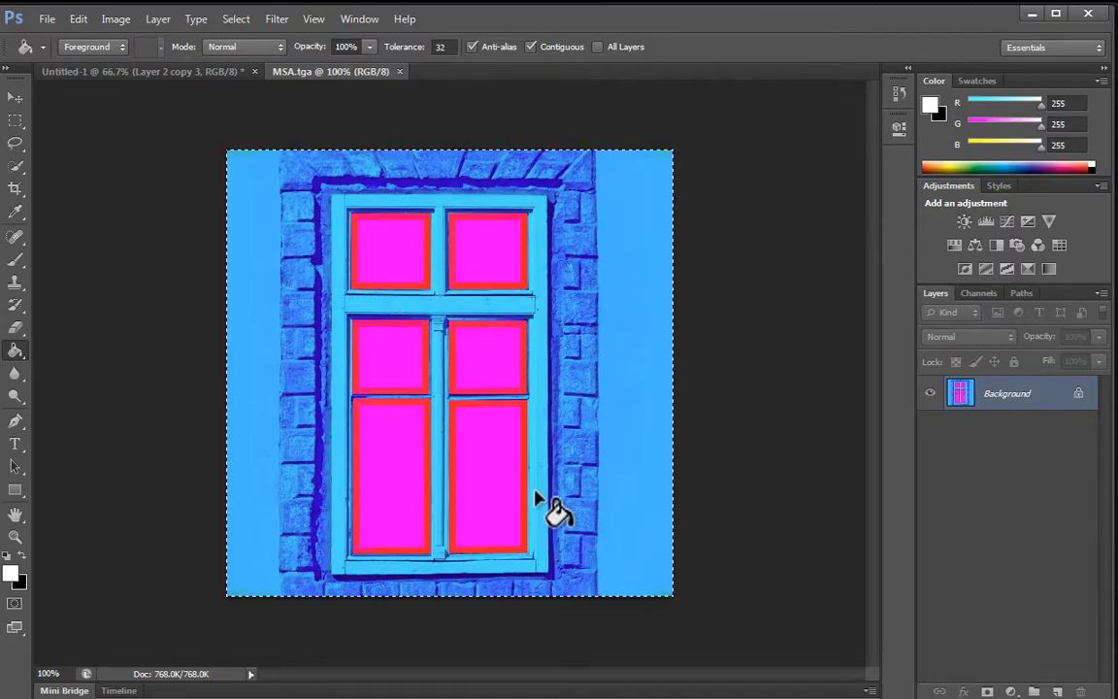
- Switch to Photoshop, add an alpha channel to MSA.tga and fill it with the Clouds render filter
click(984, 290)
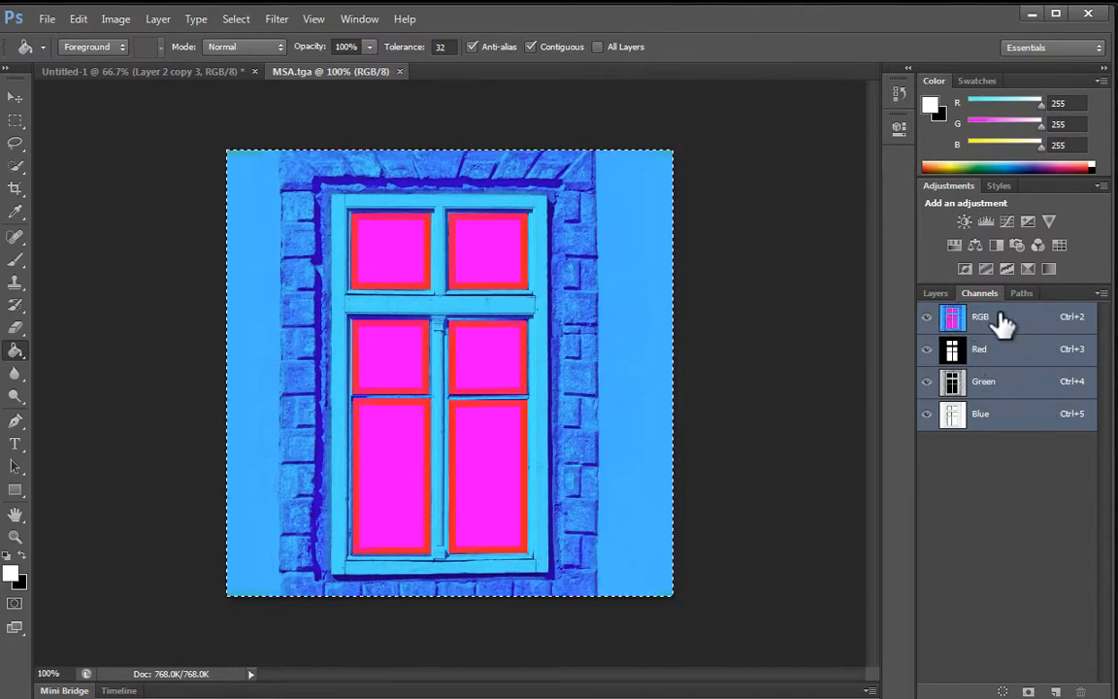
click(1057, 691)
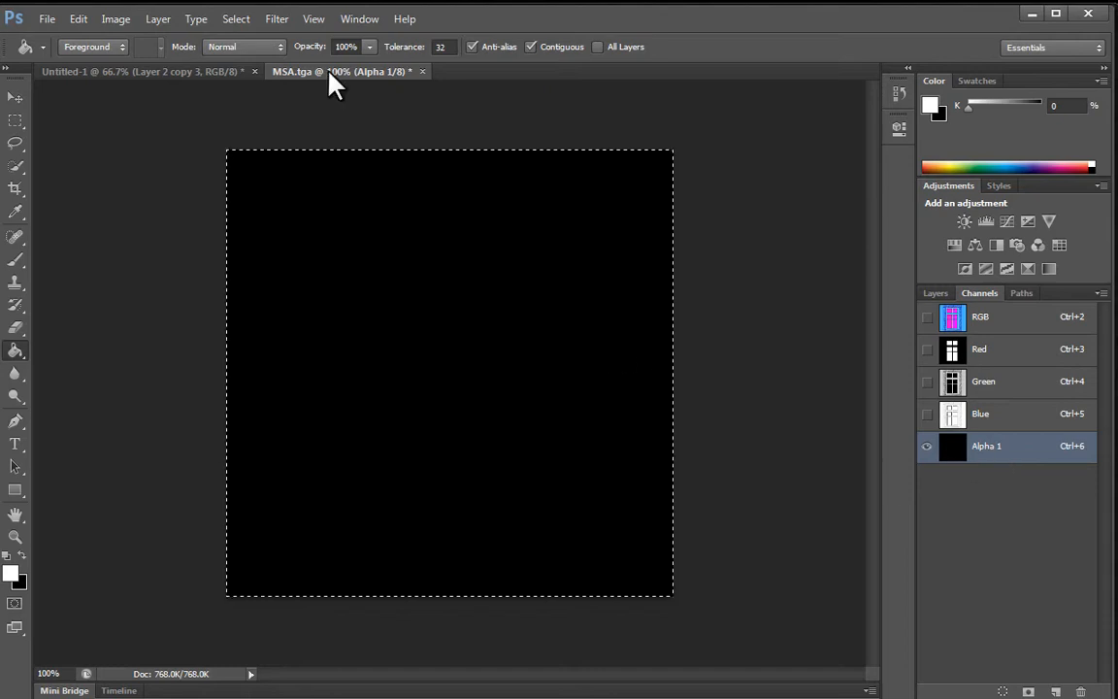
click(276, 18)
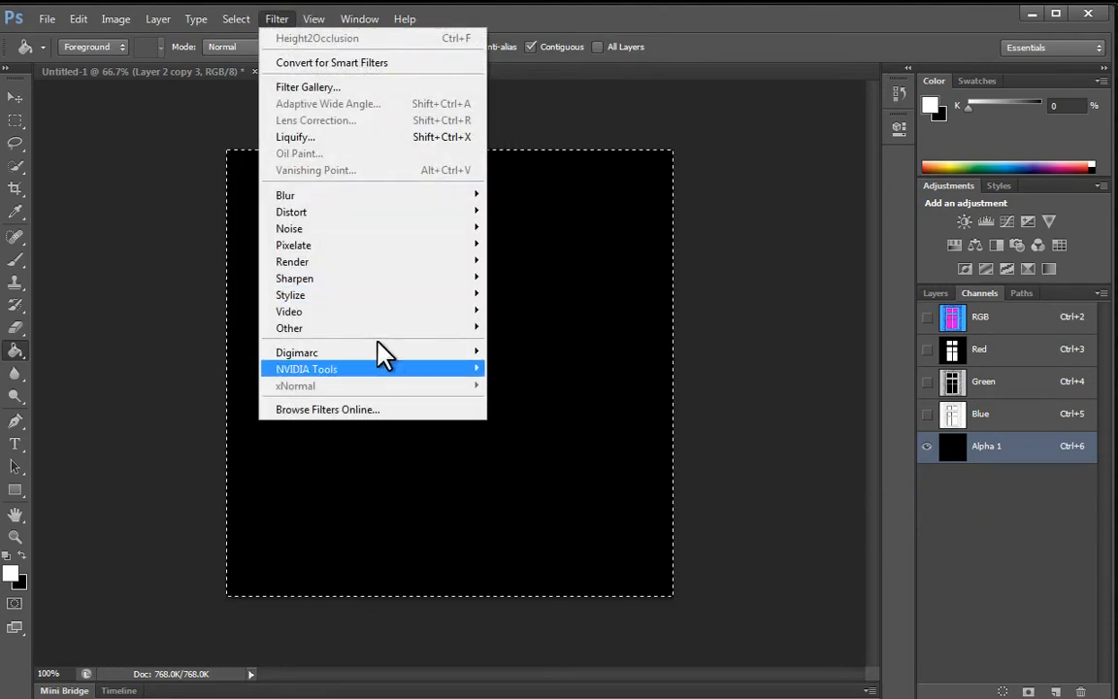
mouse_move(383, 313)
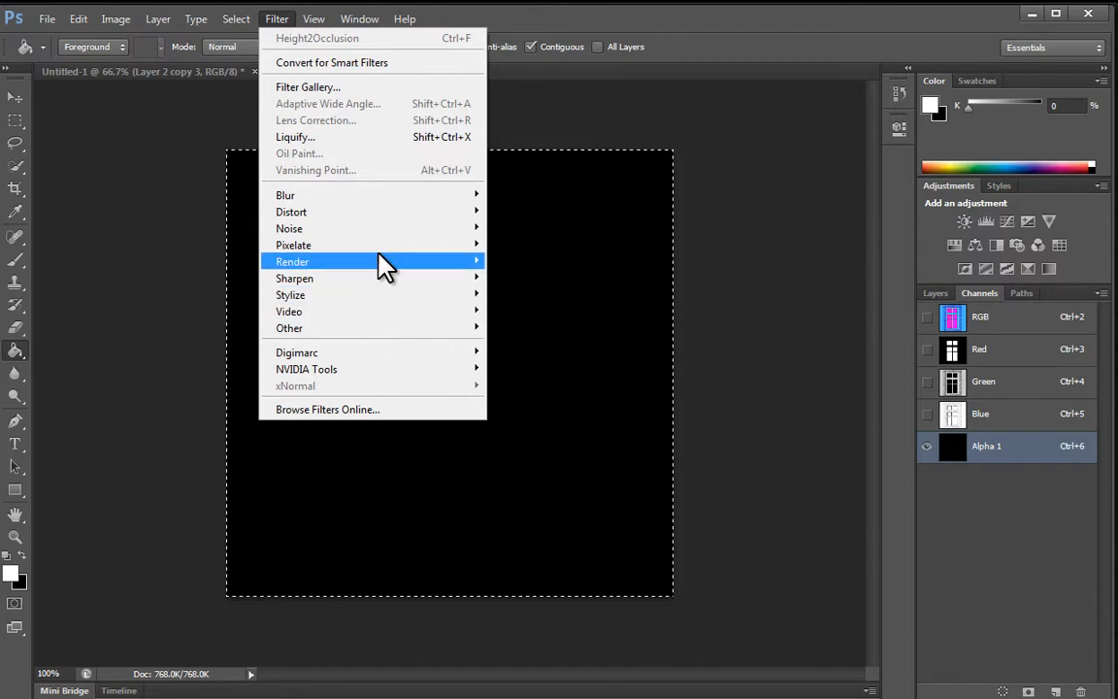
mouse_move(377, 261)
click(524, 262)
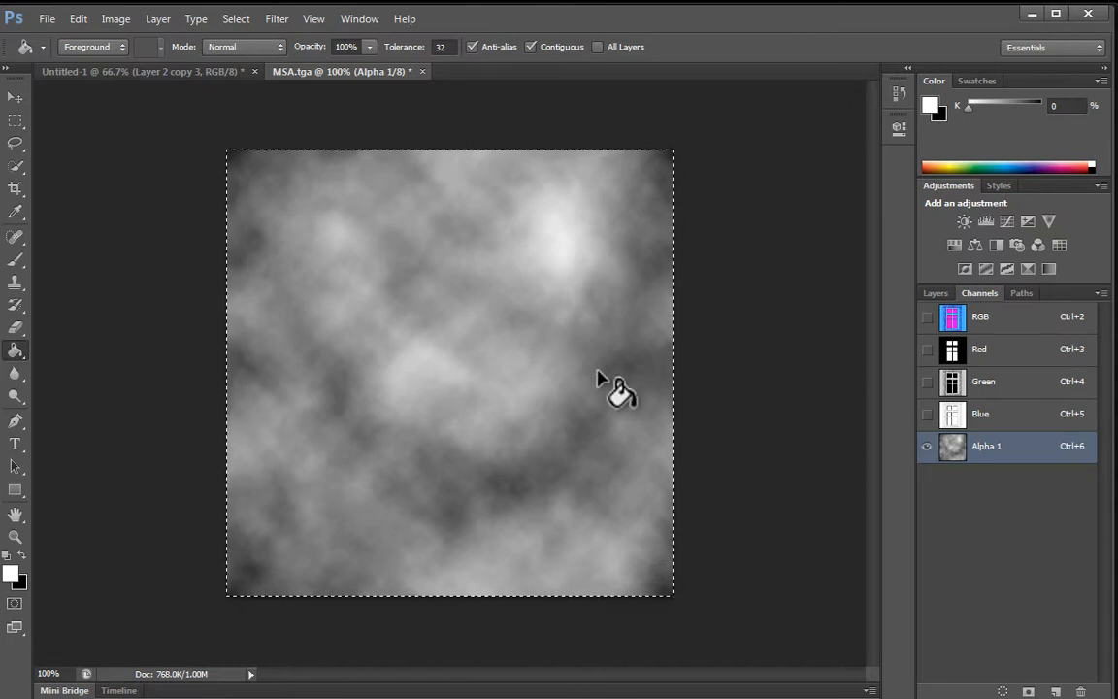
- Restore the RGB composite and save over the Targa file MSA on the Desktop with alpha channels at 32 bits/pixel
click(981, 320)
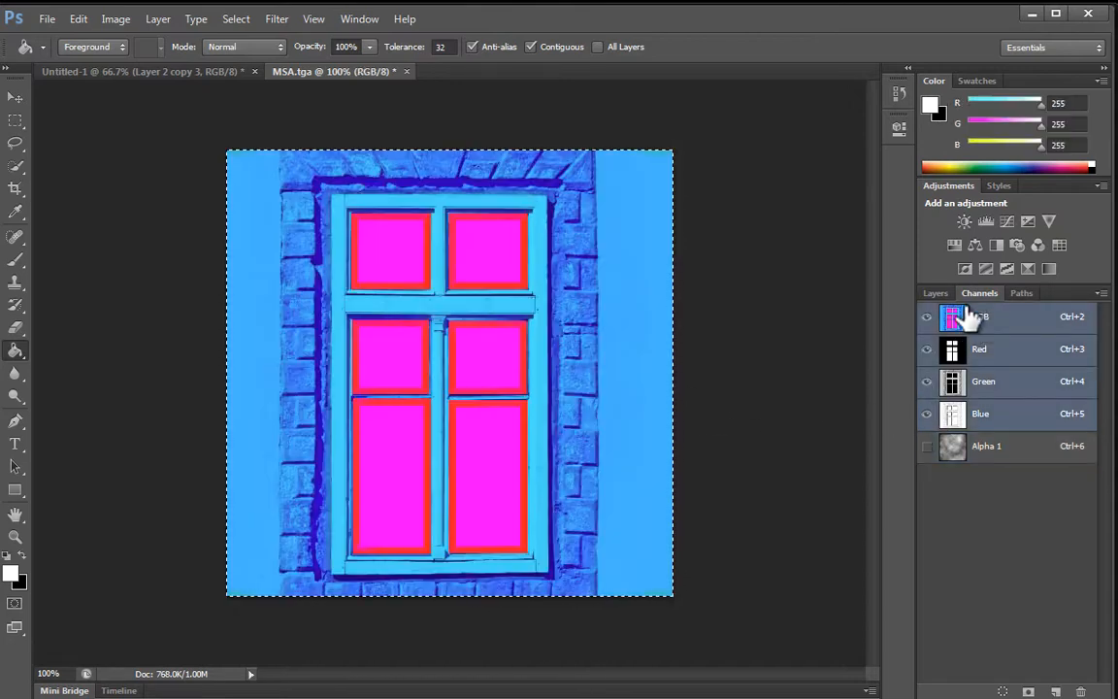
click(46, 20)
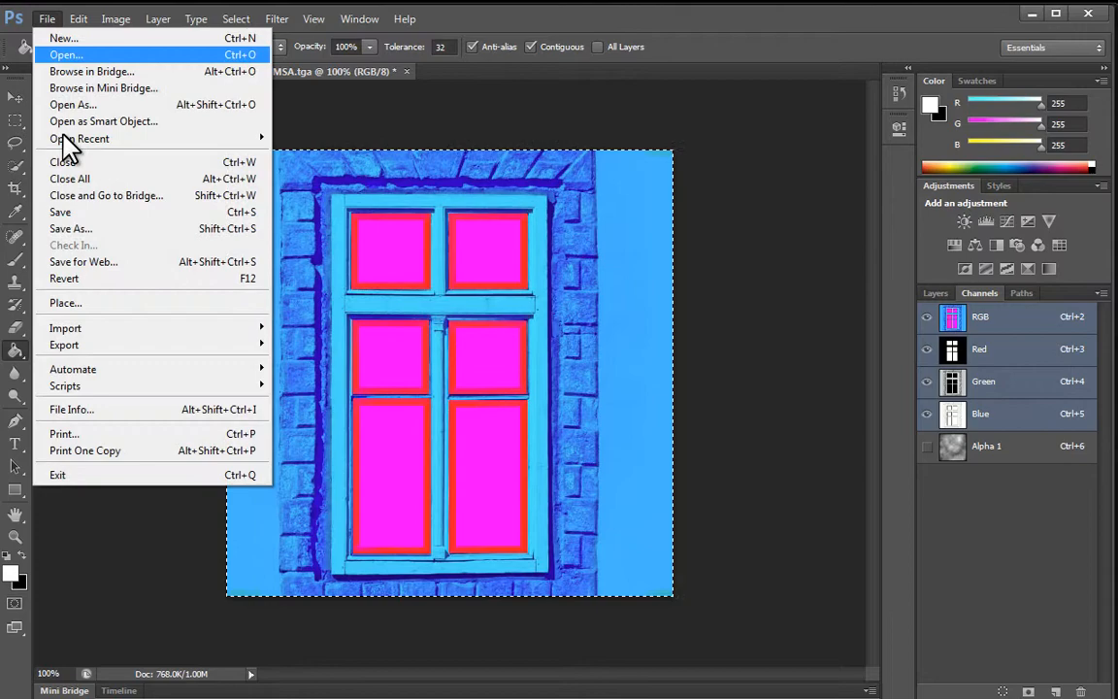
click(92, 225)
scroll(764, 269, down, 1)
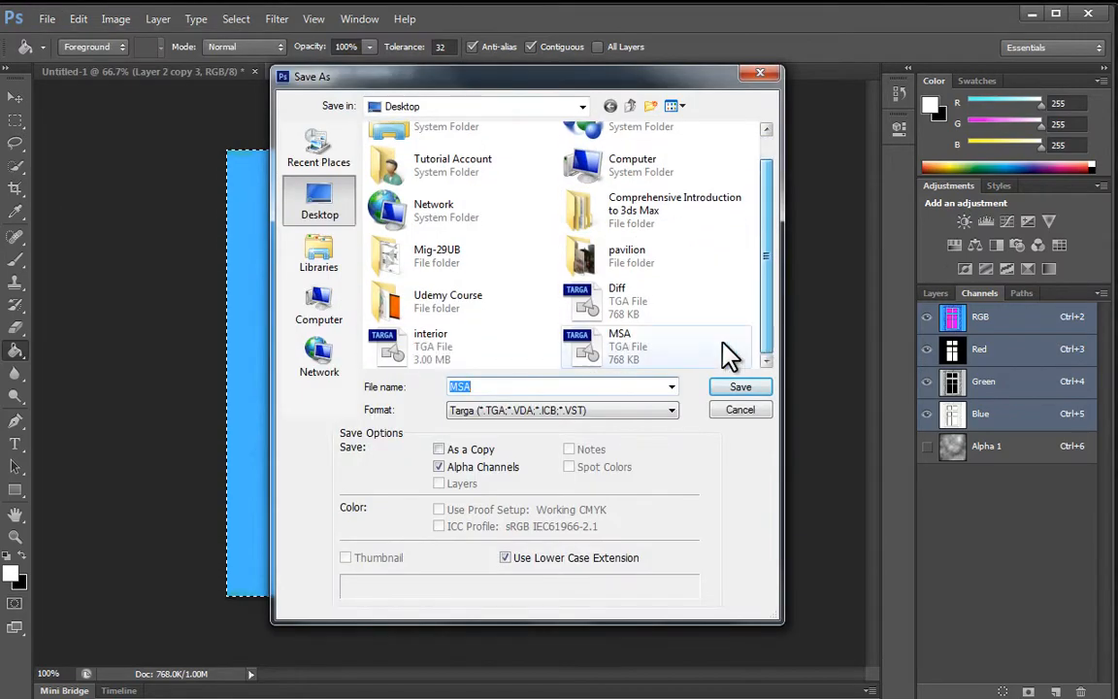
double_click(643, 361)
click(699, 333)
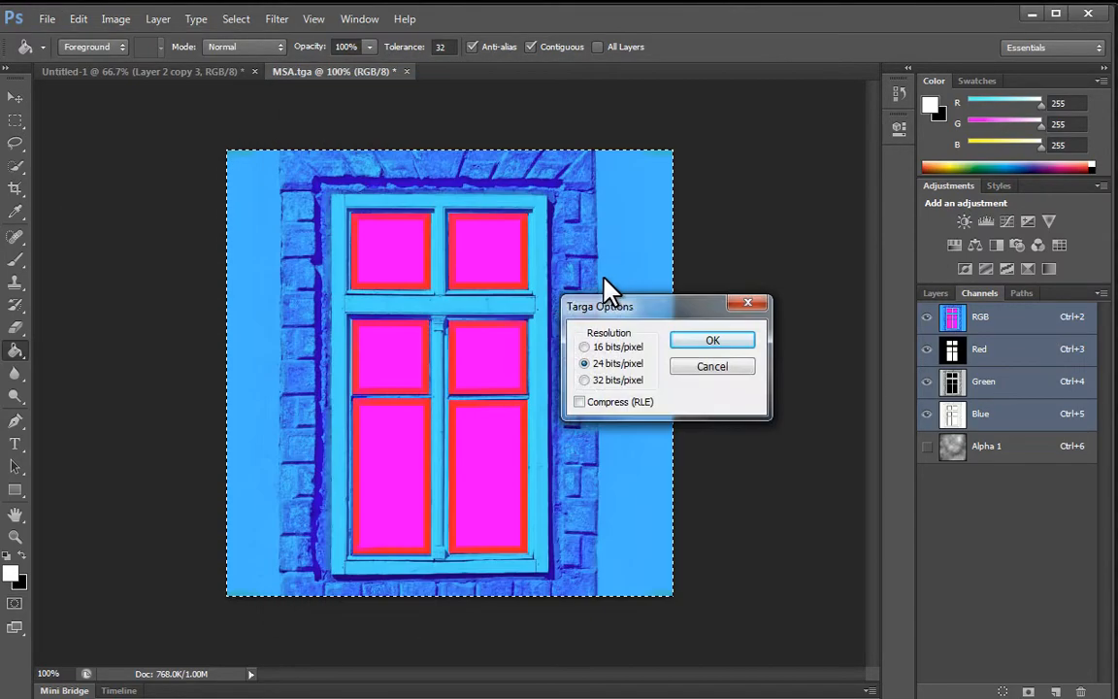
drag(675, 316, 555, 263)
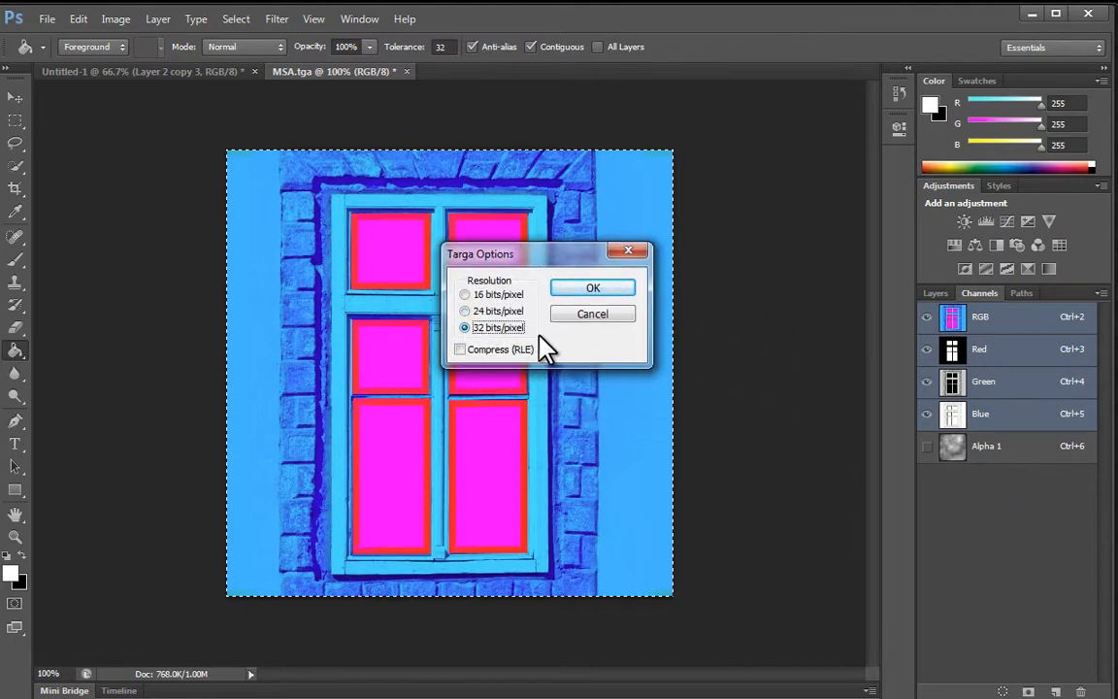
click(594, 290)
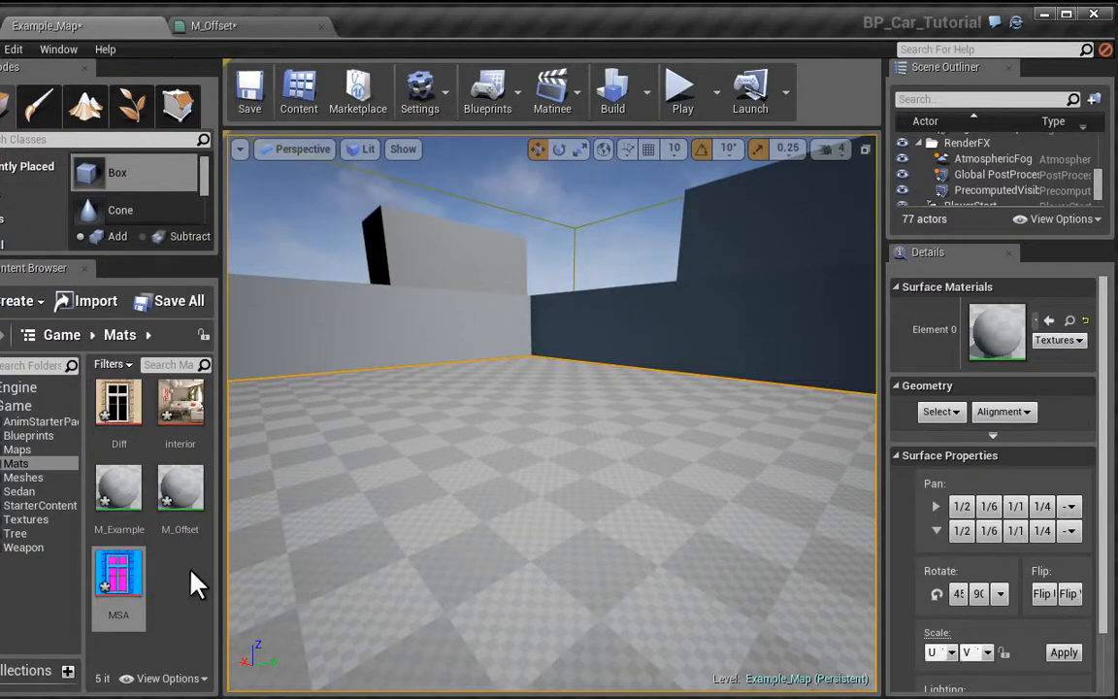
- Reimport the MSA texture in the Mats folder and open it in the texture editor
right_click(126, 568)
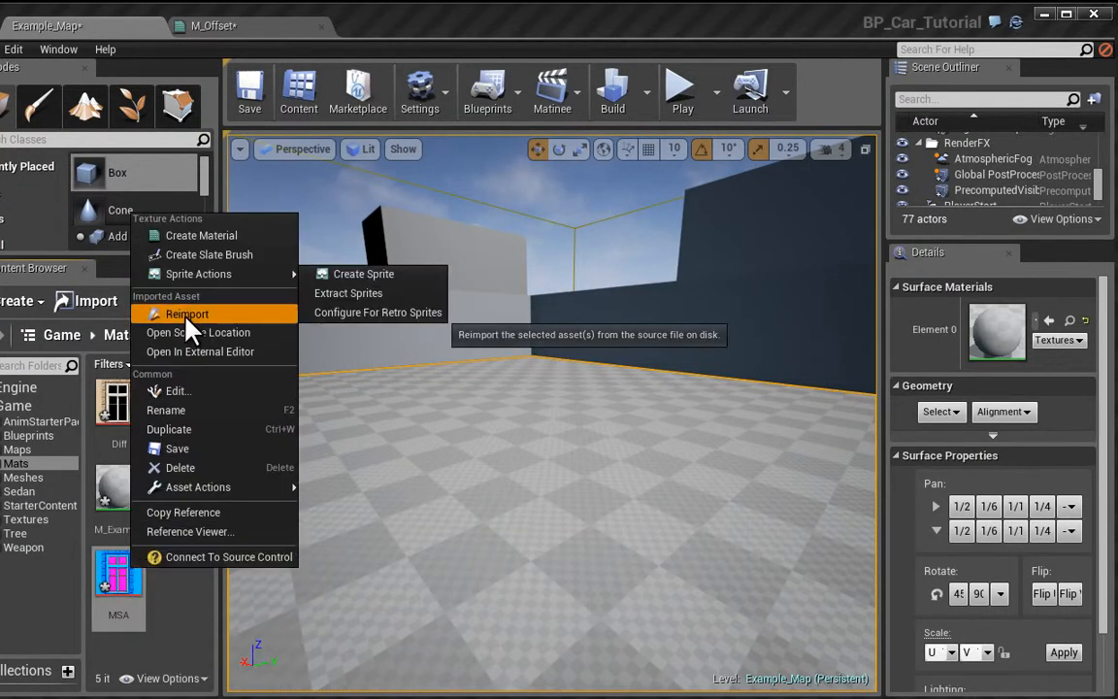
click(165, 282)
double_click(111, 571)
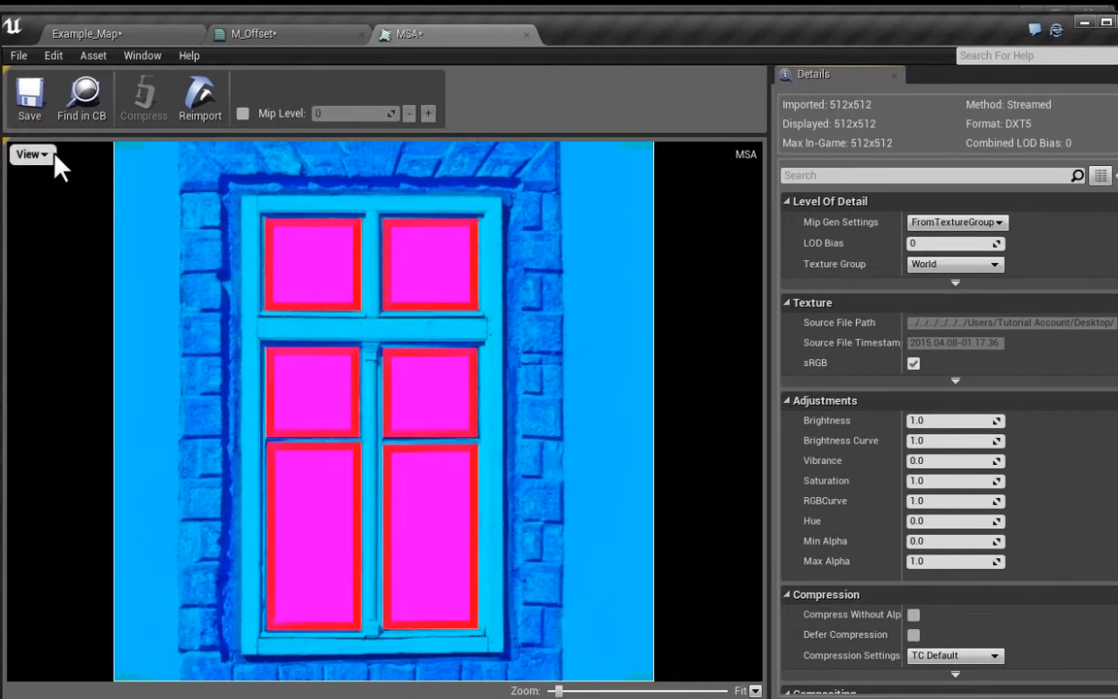
- Display only the alpha channel of the MSA texture by enabling Alpha and hiding Blue, Green and Red
click(56, 157)
click(55, 248)
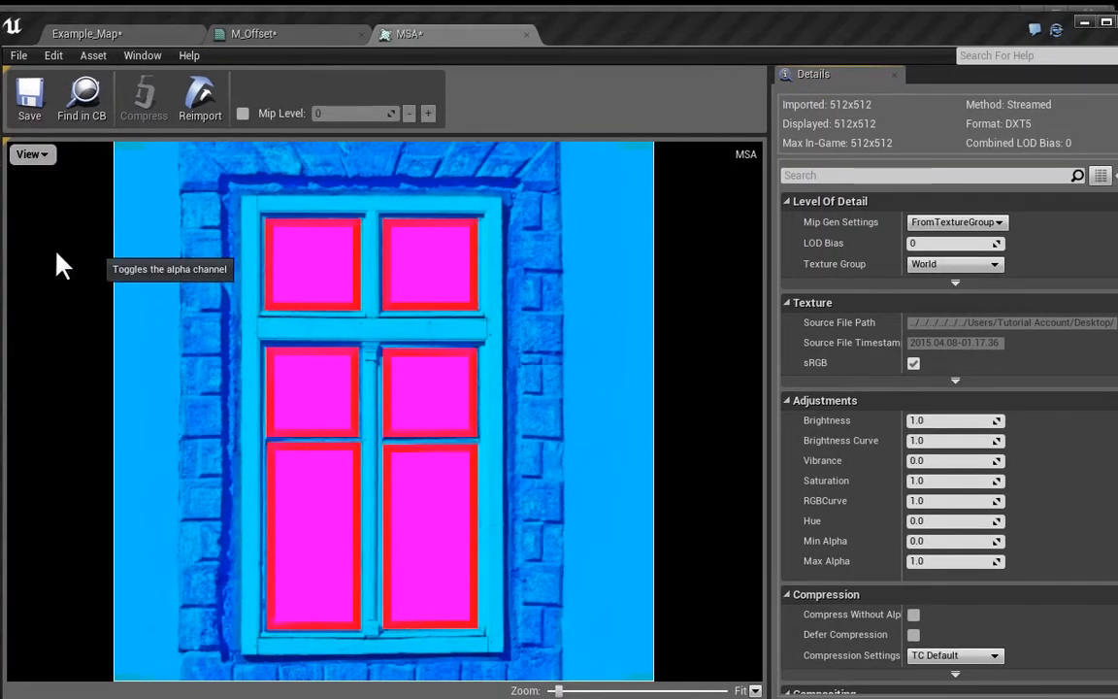
click(37, 153)
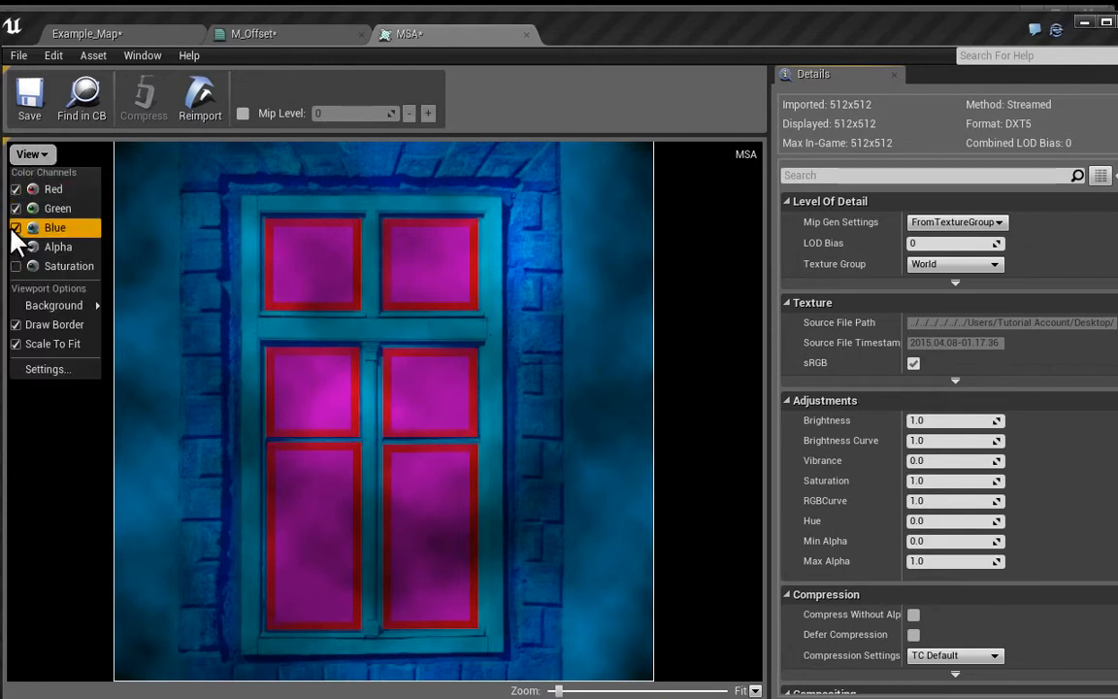
click(15, 227)
click(16, 207)
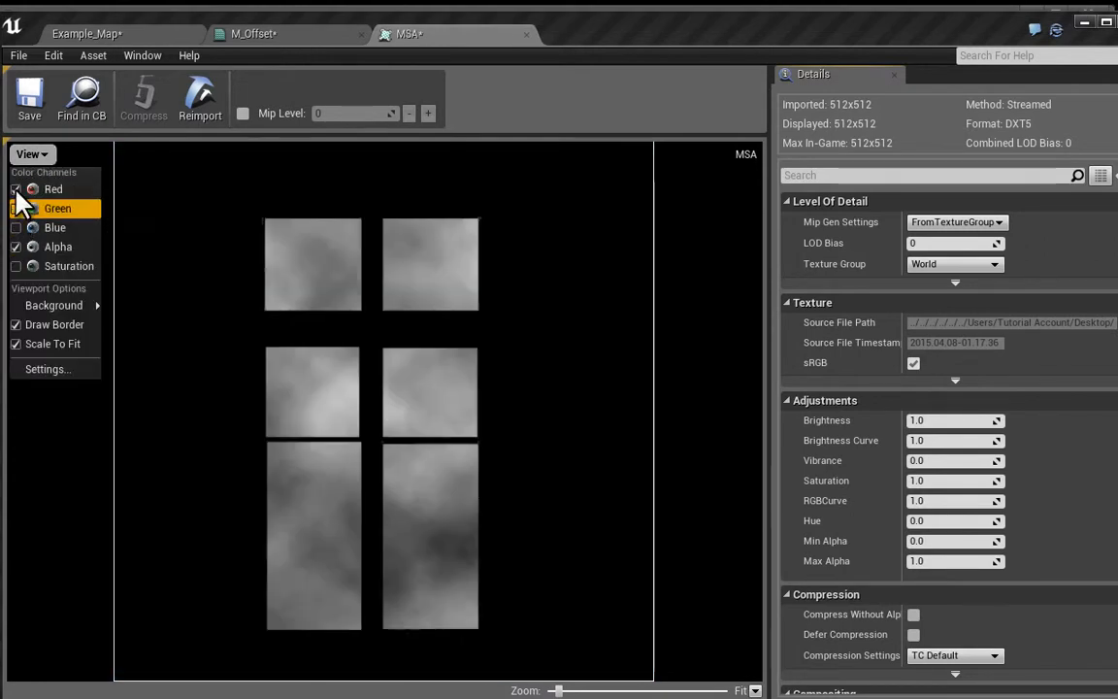
click(16, 189)
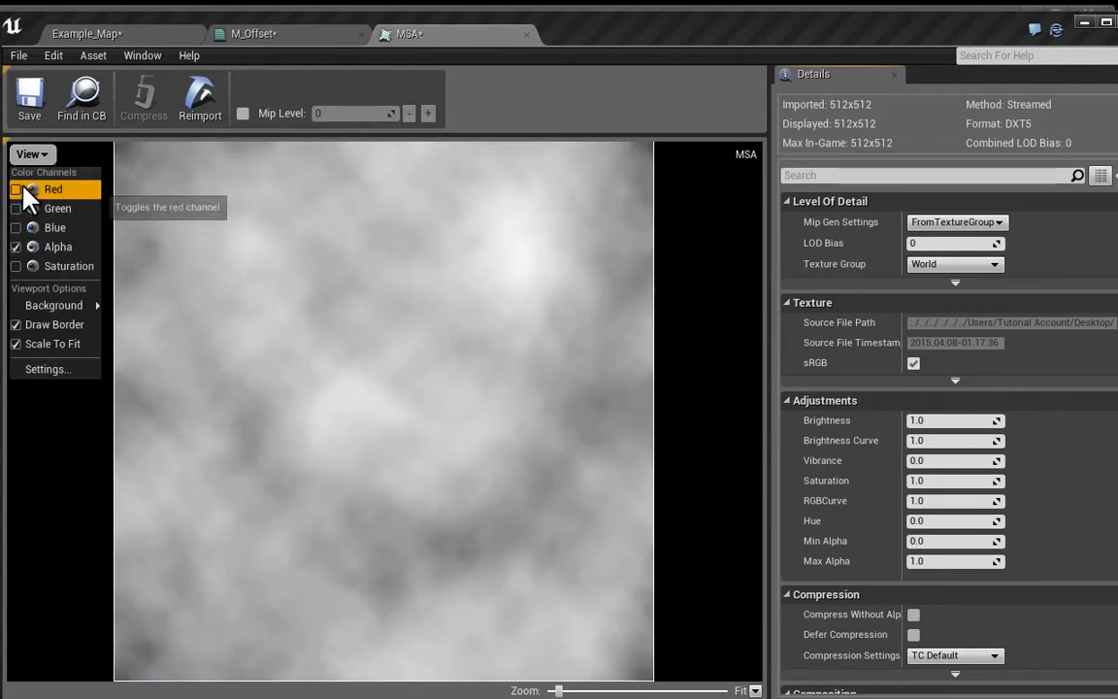
- Hide the alpha channel of the MSA texture and show its Blue, Green and Red channels again
click(16, 246)
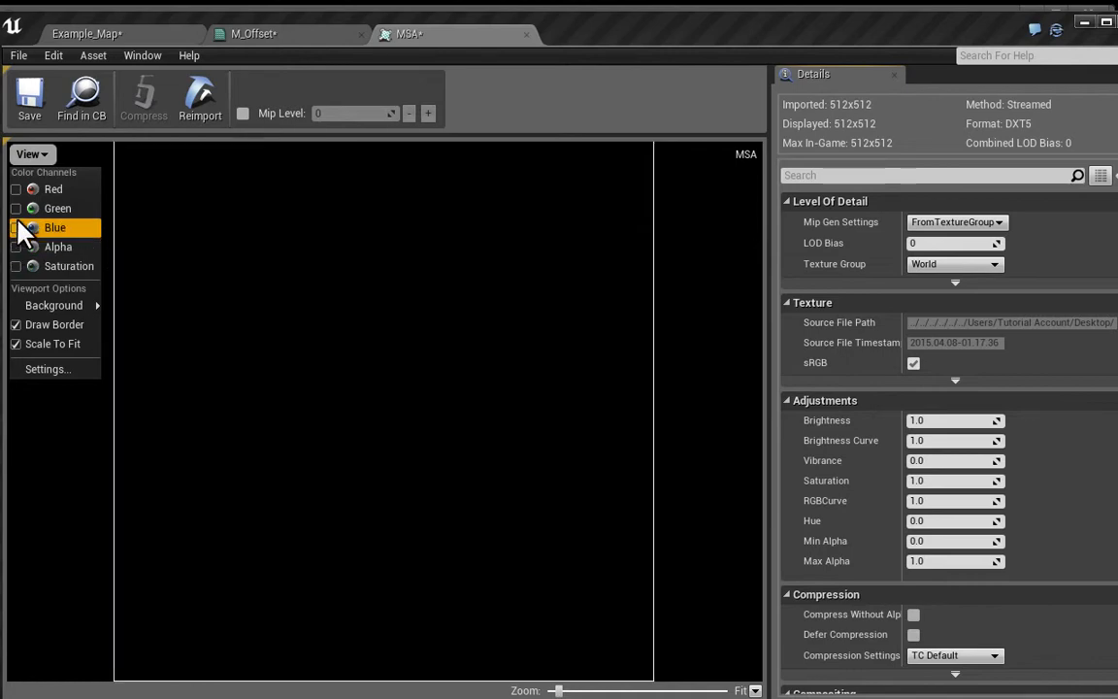
click(20, 227)
click(42, 155)
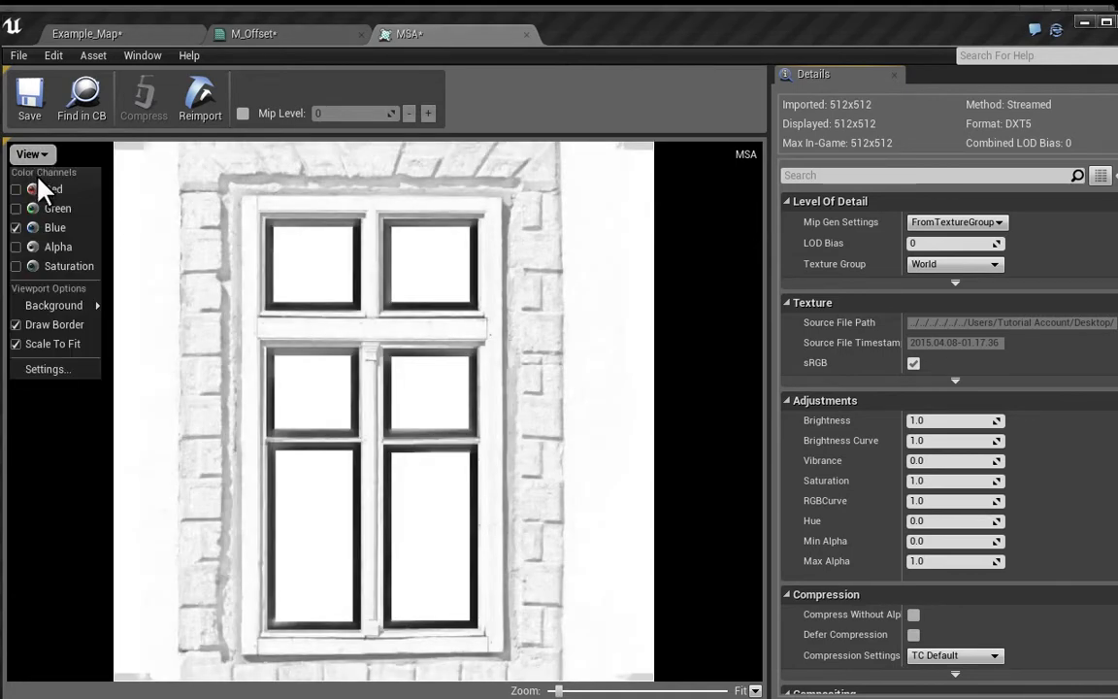
click(16, 208)
click(16, 189)
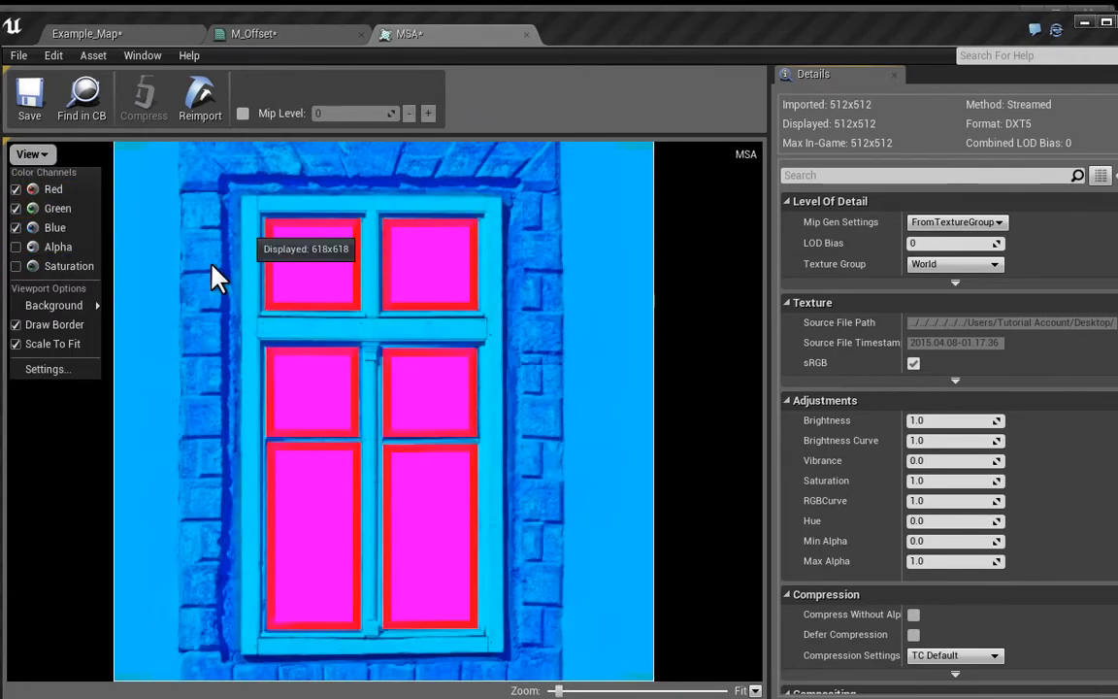
- Close the MSA texture editor and examine the window in the M_Offset material preview from different angles
click(530, 43)
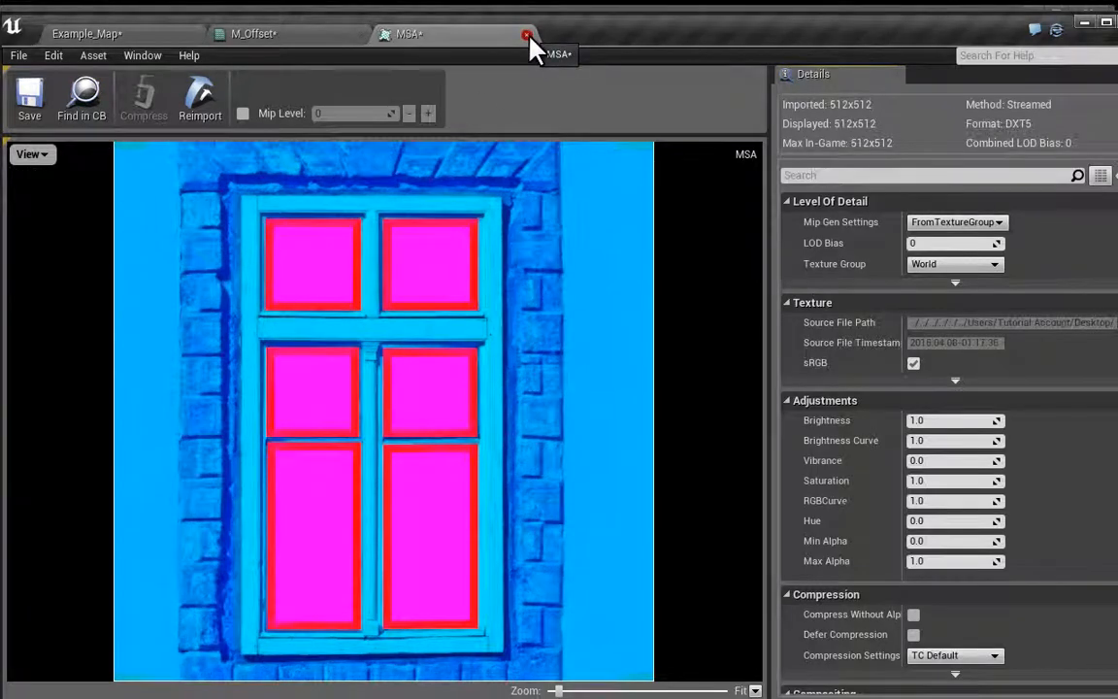
click(528, 37)
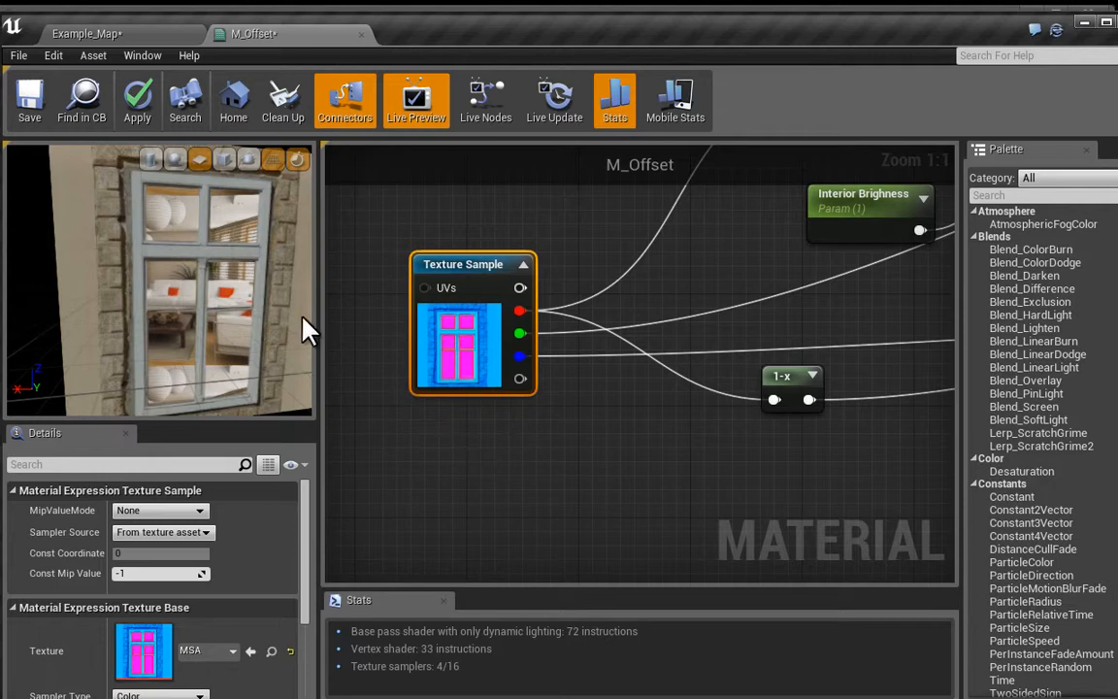
drag(199, 290, 182, 208)
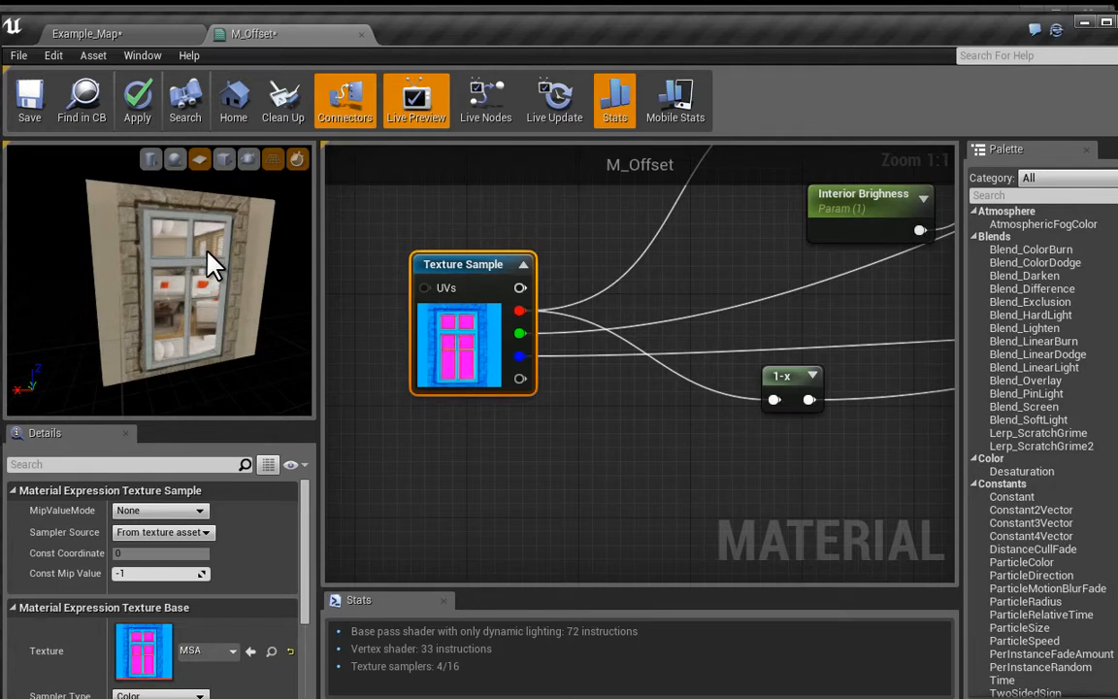
drag(207, 280, 216, 215)
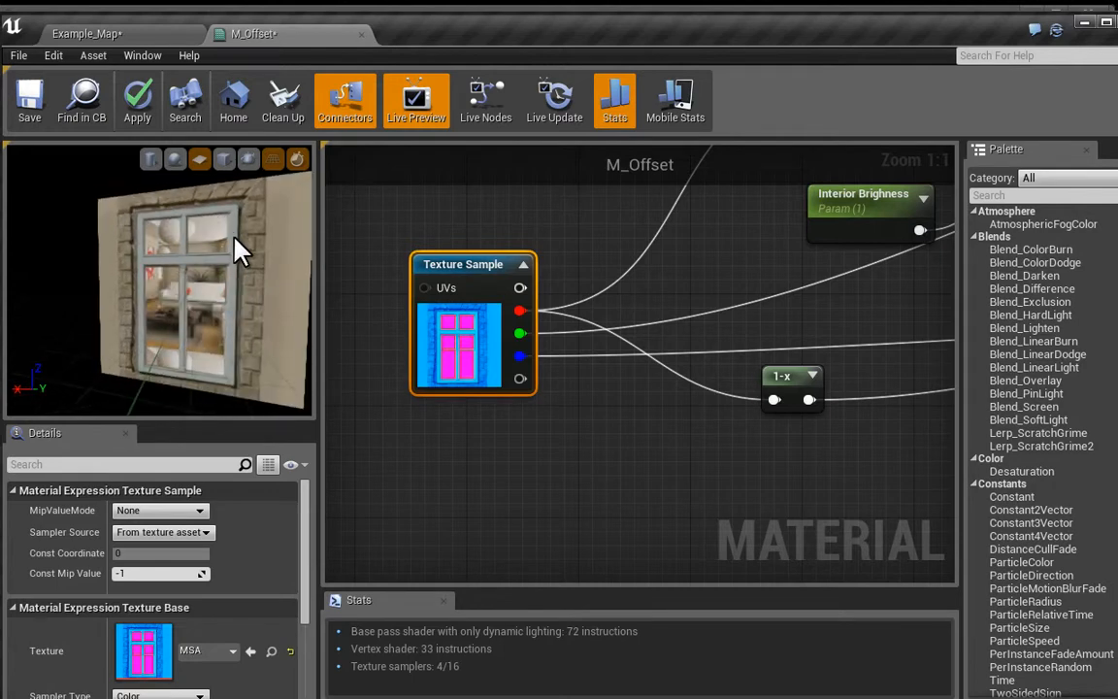